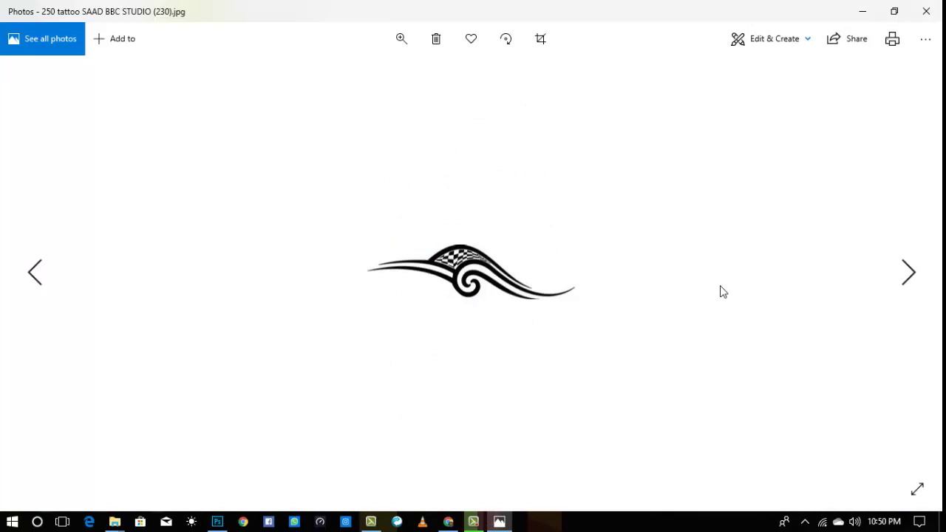
Step: Browse the tattoo images backwards from number 230 to 160, and close the image viewer and its folder
{"action": "key", "text": "Left"}
{"action": "key", "text": "Left"}
{"action": "key", "text": "Left"}
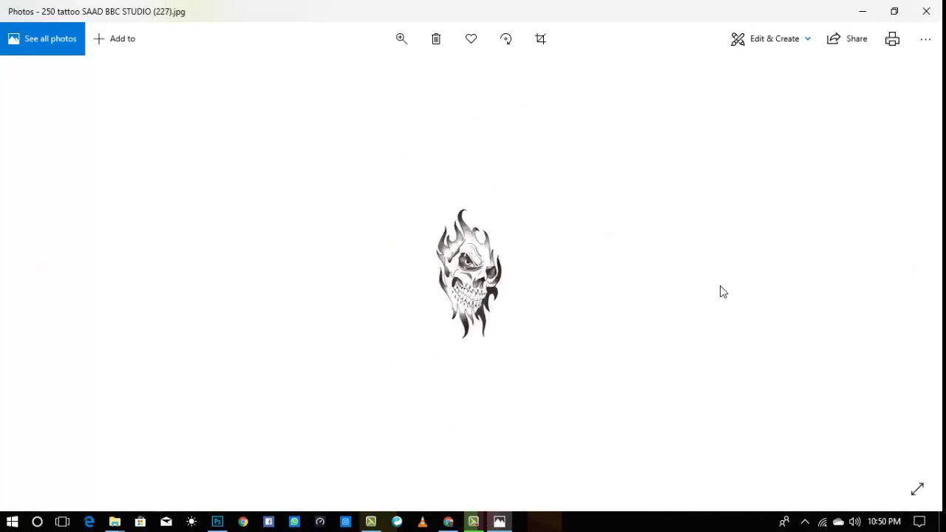
{"action": "key", "text": "Left"}
{"action": "key", "text": "Left"}
{"action": "key", "text": "Left"}
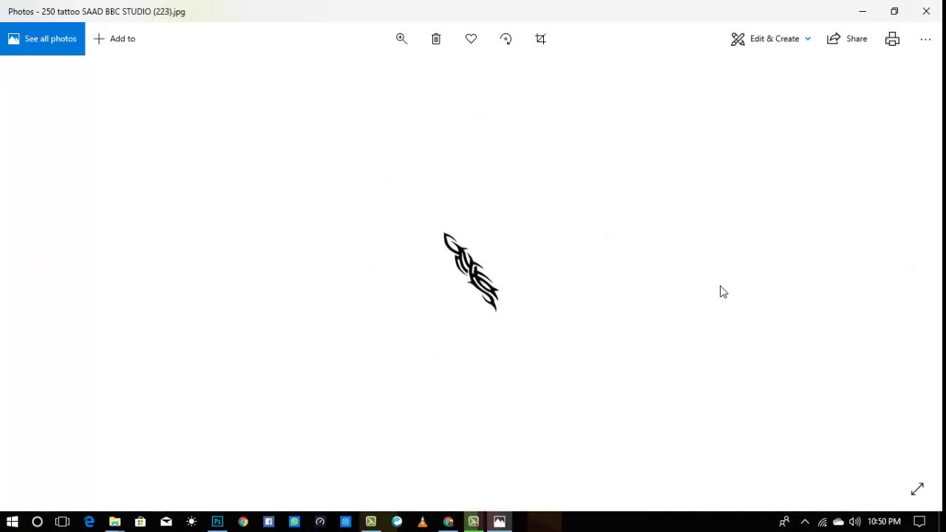
{"action": "key", "text": "Left"}
{"action": "key", "text": "Left"}
{"action": "key", "text": "Left"}
{"action": "key", "text": "Left"}
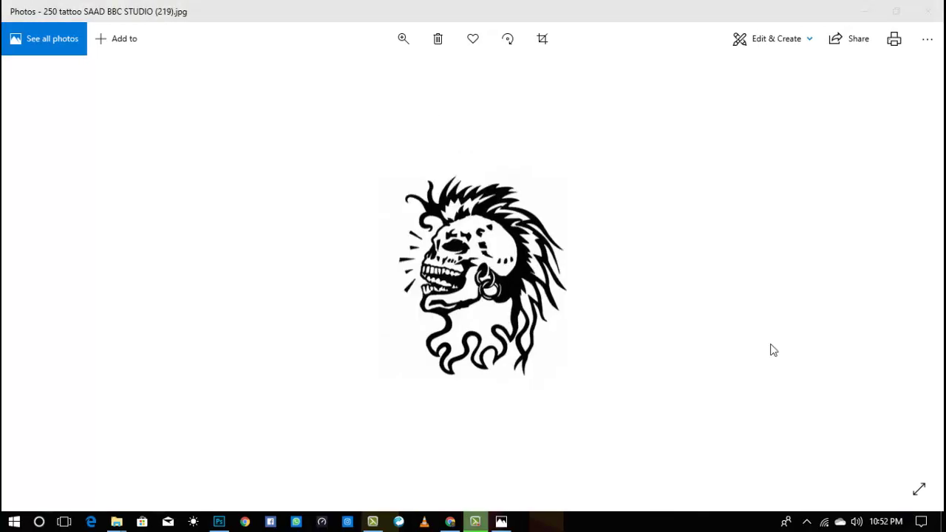
{"action": "key", "text": "Left"}
{"action": "key", "text": "Left"}
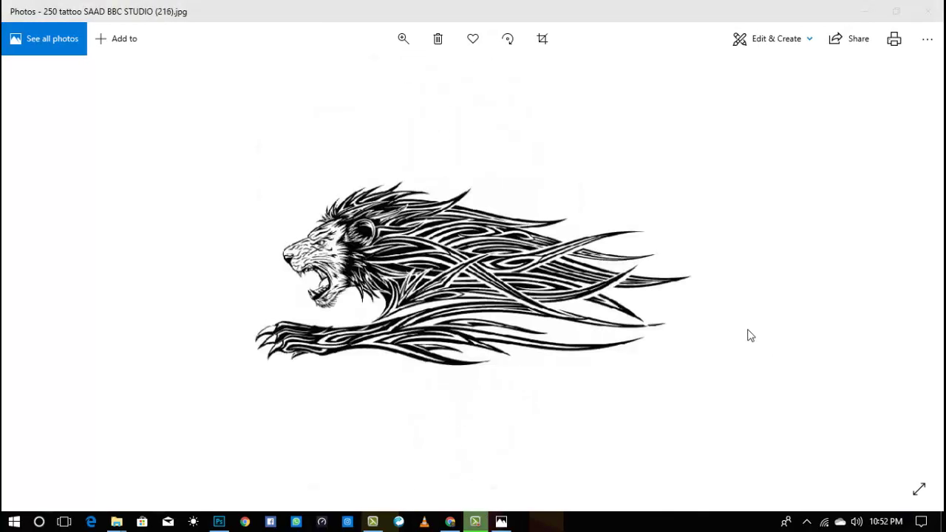
{"action": "key", "text": "Left"}
{"action": "key", "text": "Left"}
{"action": "key", "text": "Left"}
{"action": "key", "text": "Left"}
{"action": "key", "text": "Left"}
{"action": "key", "text": "Left"}
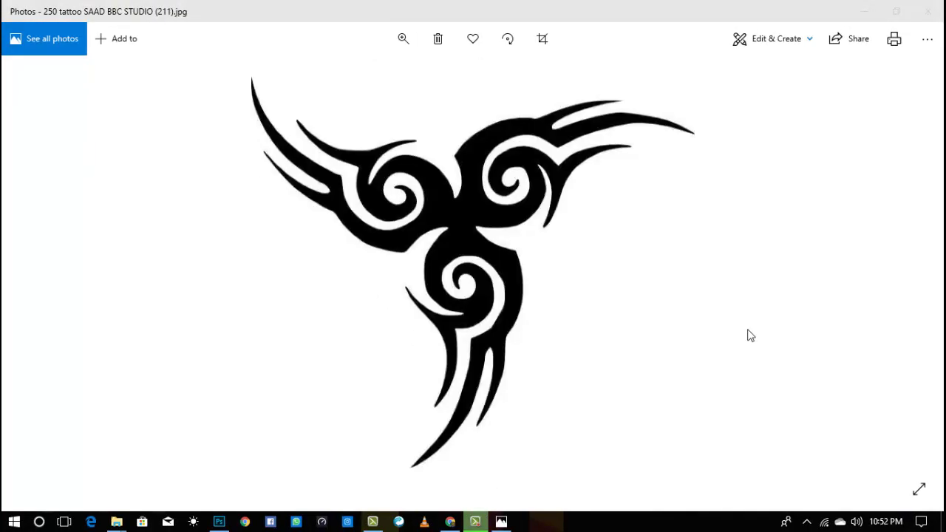
{"action": "key", "text": "Left"}
{"action": "key", "text": "Left"}
{"action": "key", "text": "Left"}
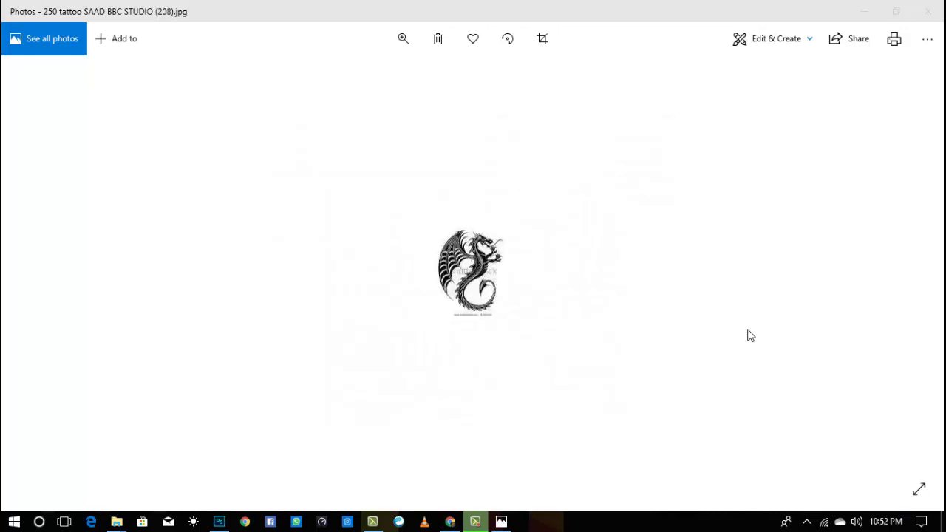
{"action": "key", "text": "Left"}
{"action": "key", "text": "Left"}
{"action": "key", "text": "Left"}
{"action": "key", "text": "Left"}
{"action": "key", "text": "Left"}
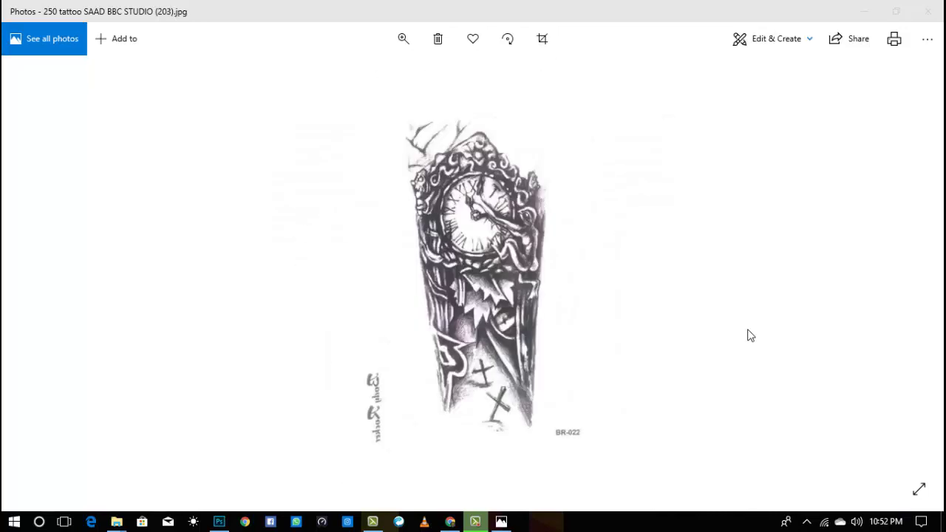
{"action": "key", "text": "Left"}
{"action": "key", "text": "Left"}
{"action": "key", "text": "Left"}
{"action": "key", "text": "Left"}
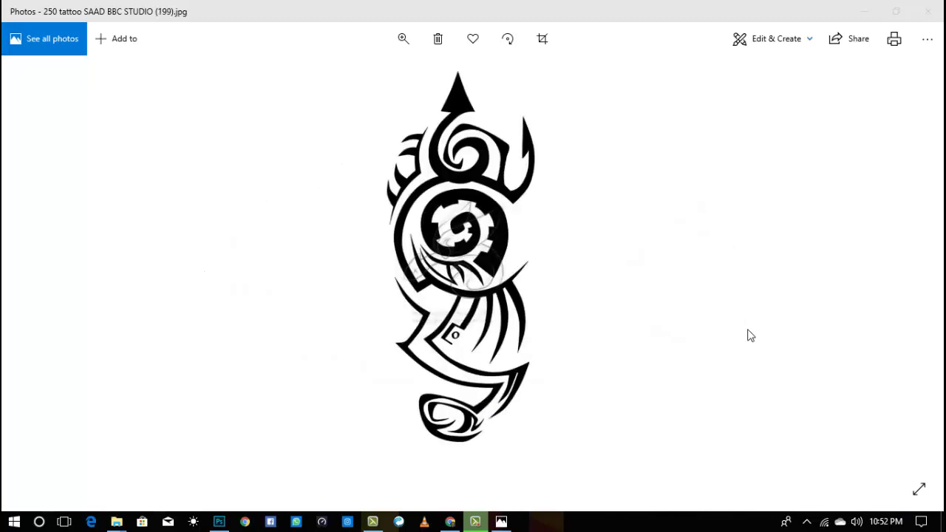
{"action": "key", "text": "Left"}
{"action": "key", "text": "Left"}
{"action": "key", "text": "Left"}
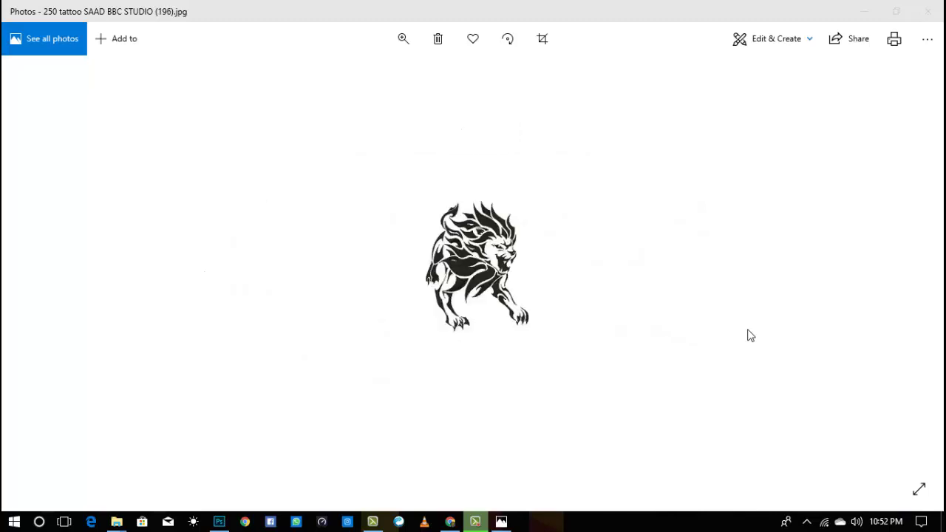
{"action": "key", "text": "Left"}
{"action": "key", "text": "Left"}
{"action": "key", "text": "Left"}
{"action": "key", "text": "Left"}
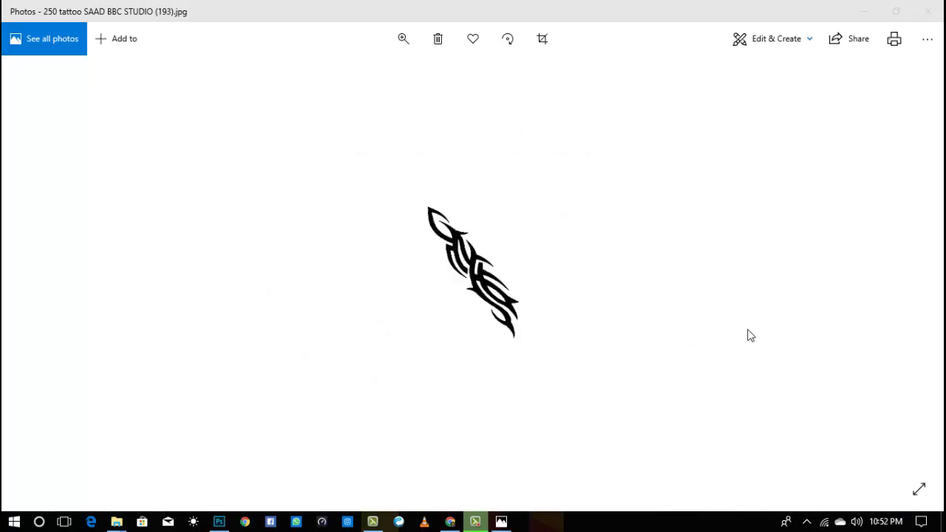
{"action": "key", "text": "Left"}
{"action": "key", "text": "Left"}
{"action": "key", "text": "Left"}
{"action": "key", "text": "Left"}
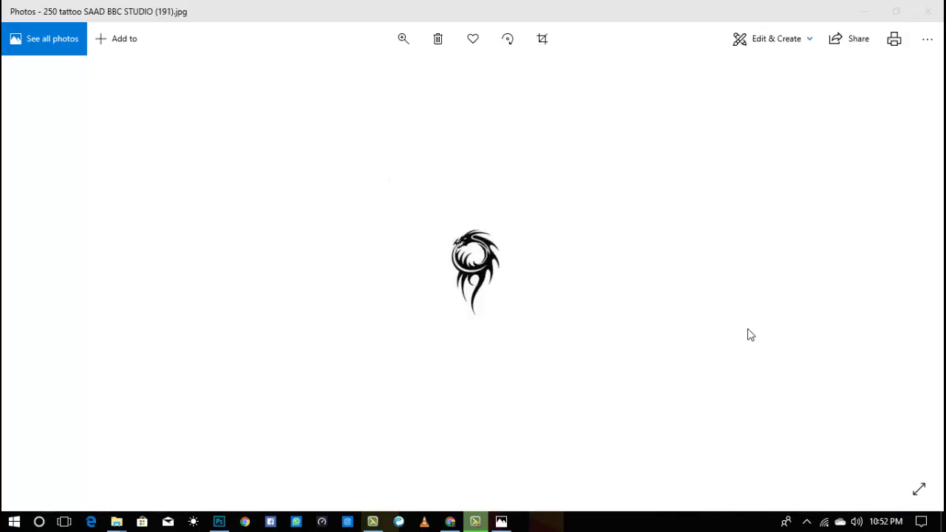
{"action": "key", "text": "Left"}
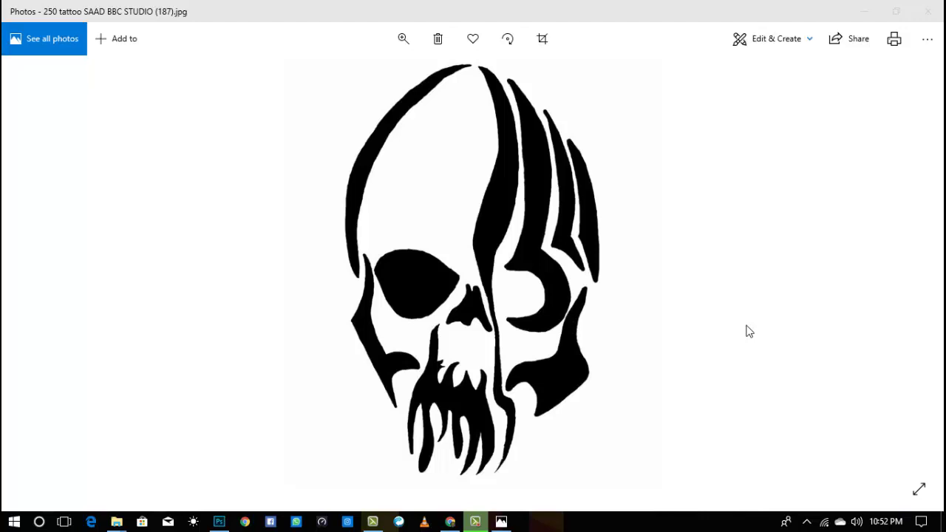
{"action": "key", "text": "Left"}
{"action": "key", "text": "Left"}
{"action": "key", "text": "Left"}
{"action": "key", "text": "Left"}
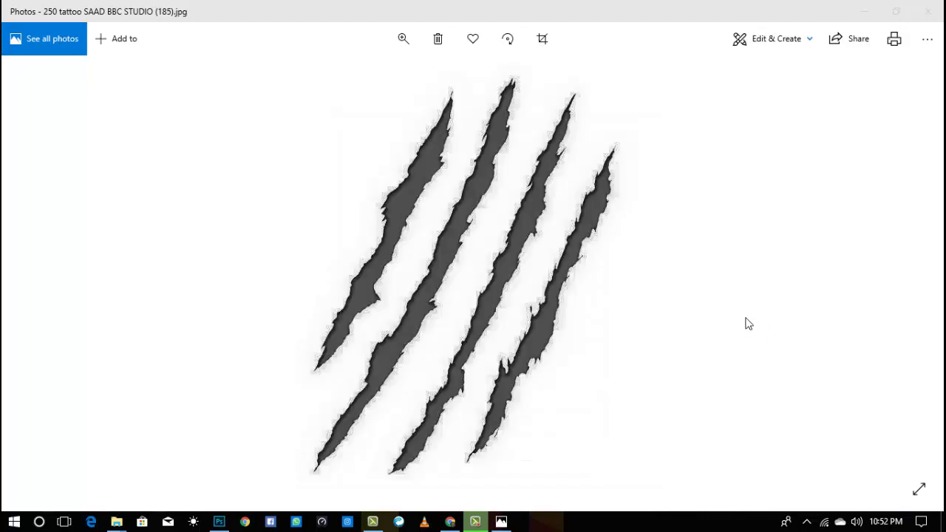
{"action": "key", "text": "Left"}
{"action": "key", "text": "Left"}
{"action": "key", "text": "Left"}
{"action": "key", "text": "Left"}
{"action": "key", "text": "Left"}
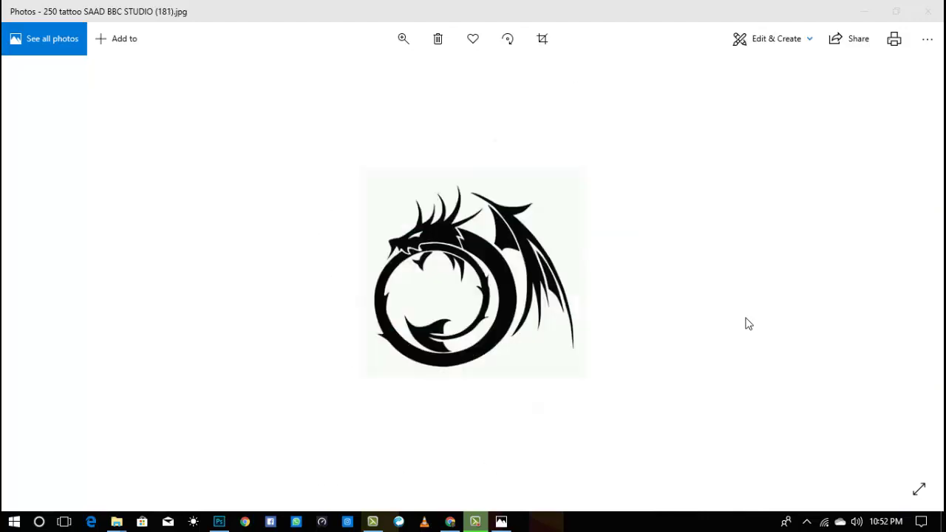
{"action": "key", "text": "Left"}
{"action": "key", "text": "Left"}
{"action": "key", "text": "Left"}
{"action": "key", "text": "Left"}
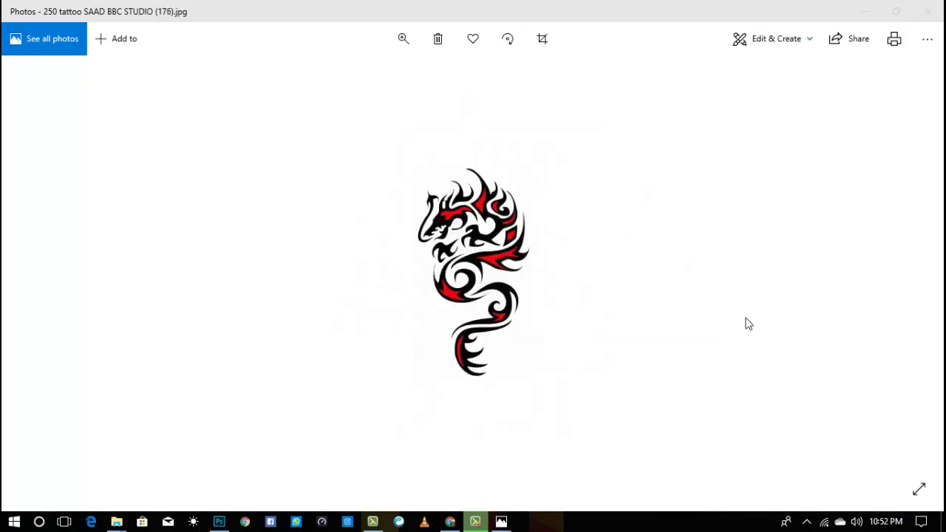
{"action": "key", "text": "Left"}
{"action": "key", "text": "Left"}
{"action": "key", "text": "Left"}
{"action": "key", "text": "Left"}
{"action": "key", "text": "Left"}
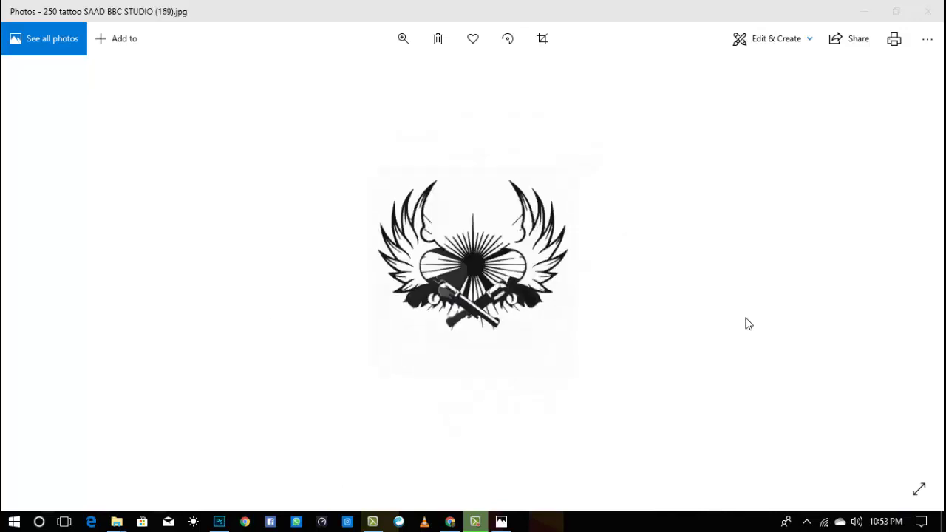
{"action": "key", "text": "Left"}
{"action": "key", "text": "Left"}
{"action": "key", "text": "Left"}
{"action": "key", "text": "Left"}
{"action": "key", "text": "Left"}
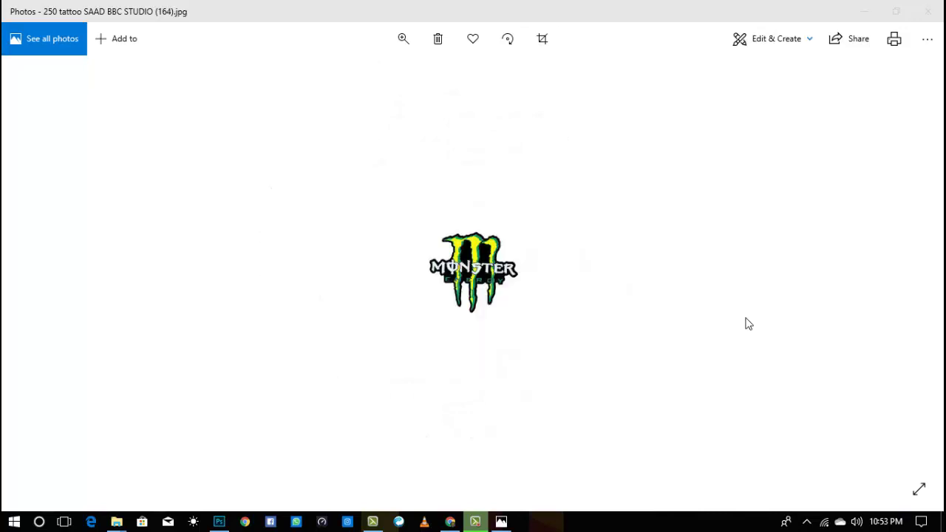
{"action": "key", "text": "Left"}
{"action": "key", "text": "Left"}
{"action": "key", "text": "Left"}
{"action": "key", "text": "Left"}
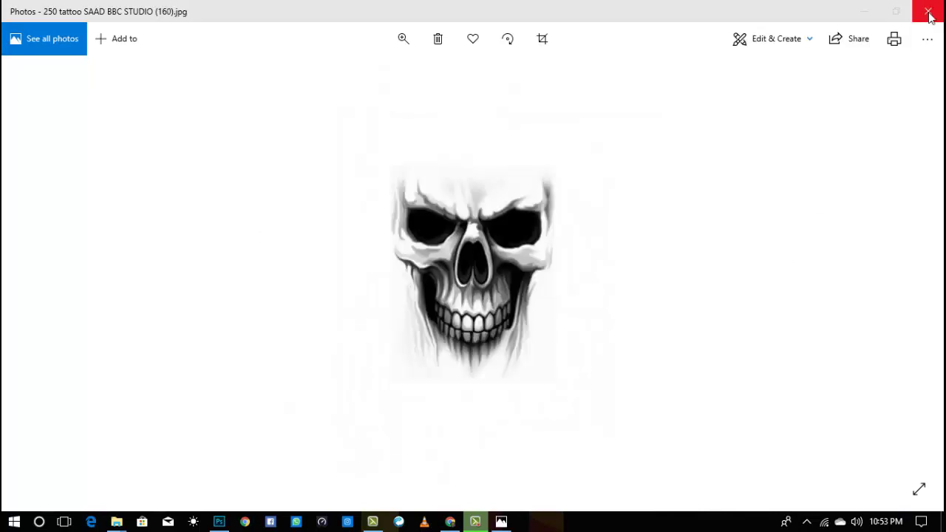
{"action": "left_click", "coordinate": [928, 13]}
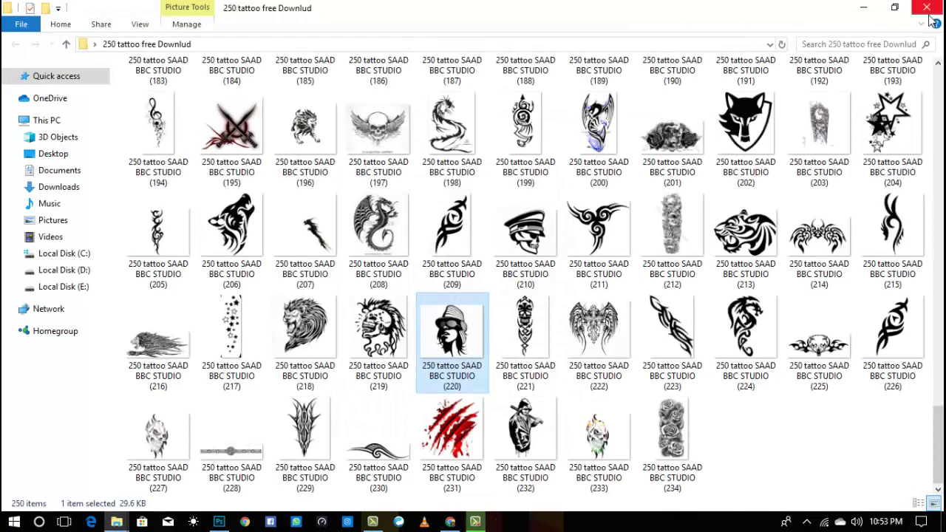
{"action": "left_click", "coordinate": [928, 13]}
Step: Switch to Photoshop and zoom in on the man's raised forearm in BBC_82801.jpg
{"action": "left_click", "coordinate": [219, 521]}
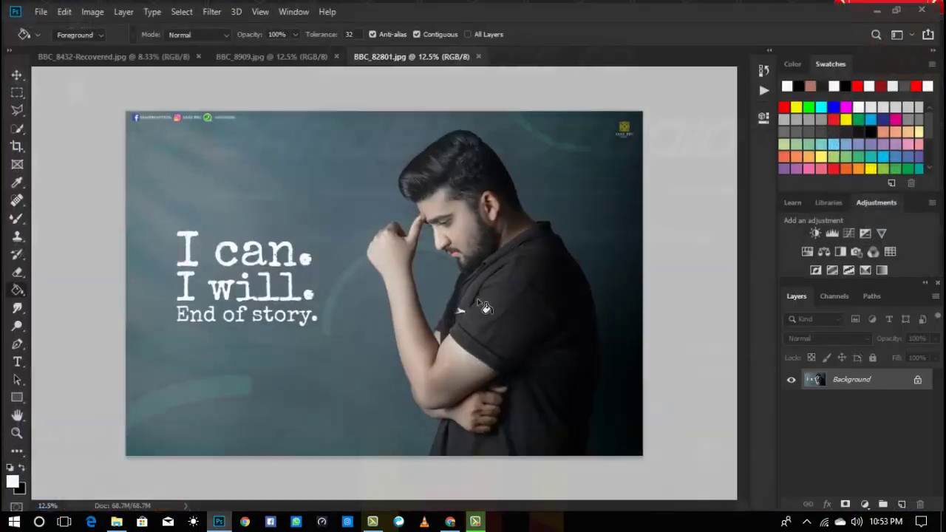
{"action": "left_click", "coordinate": [15, 432]}
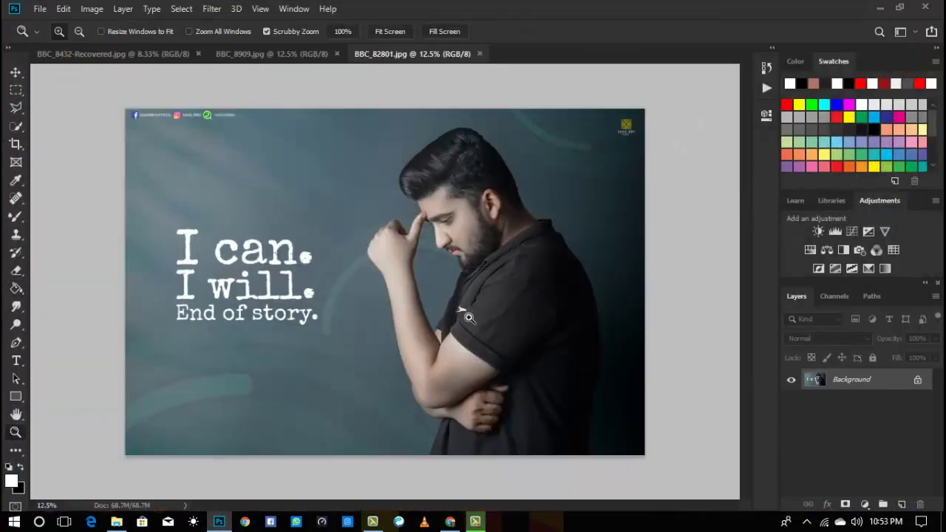
{"action": "left_click_drag", "start_coordinate": [469, 318], "coordinate": [427, 351]}
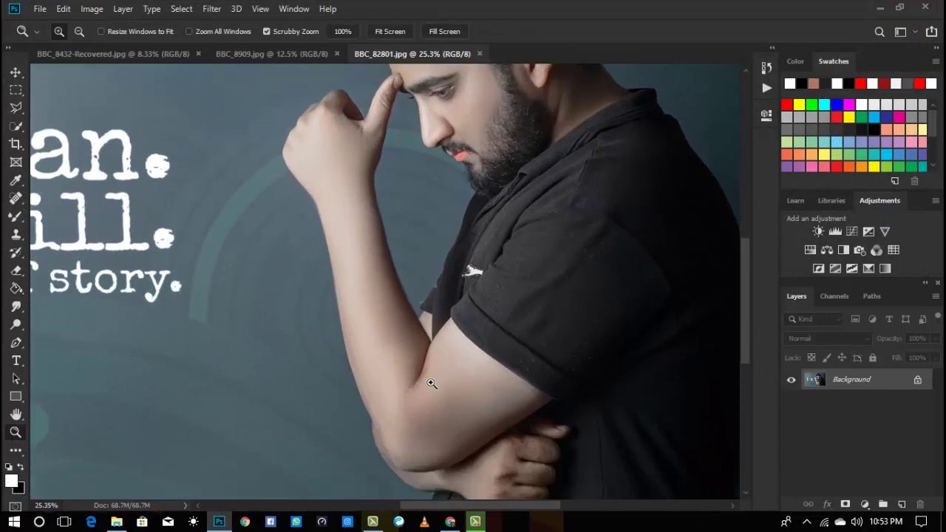
{"action": "scroll", "coordinate": [396, 318], "scroll_direction": "up", "scroll_amount": 3}
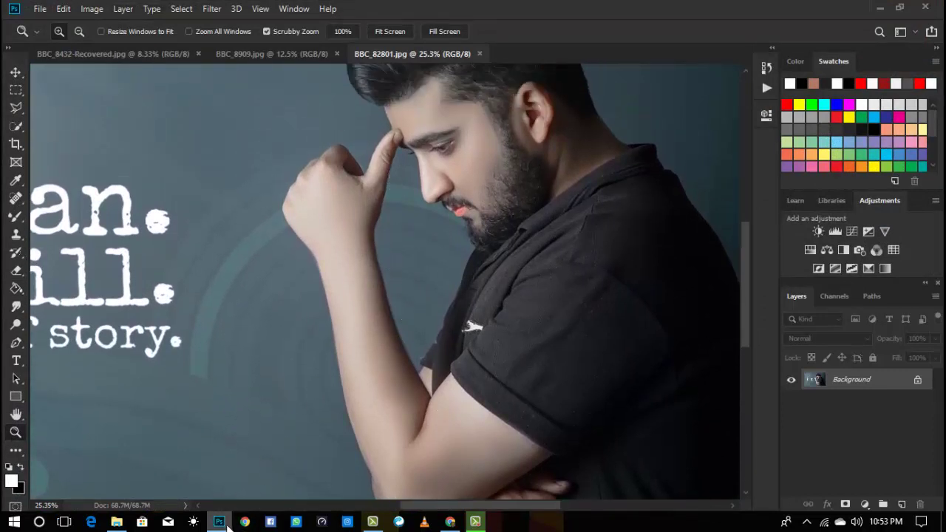
Step: Close the EDTING folder window and open the "250 tattoo free Downlud" folder from the desktop
{"action": "left_click", "coordinate": [120, 523]}
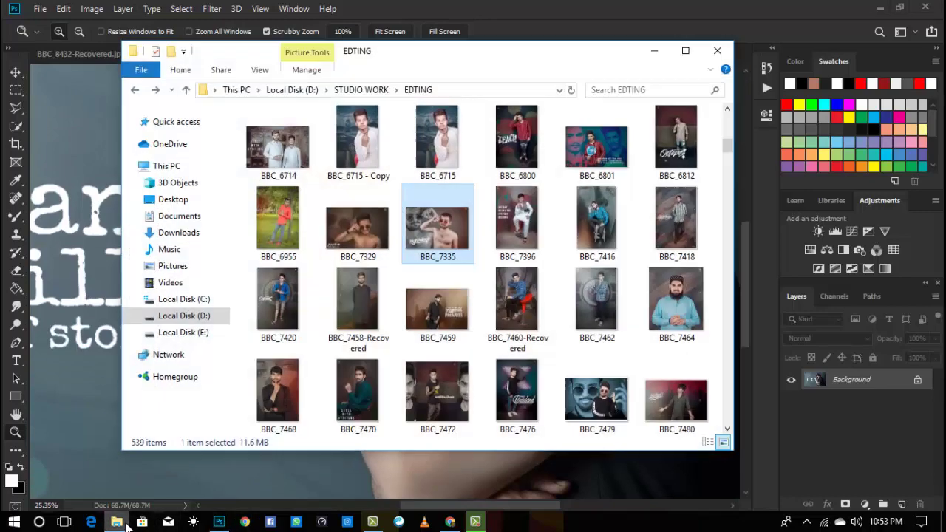
{"action": "left_click", "coordinate": [717, 51]}
{"action": "left_click", "coordinate": [878, 11]}
{"action": "double_click", "coordinate": [807, 174]}
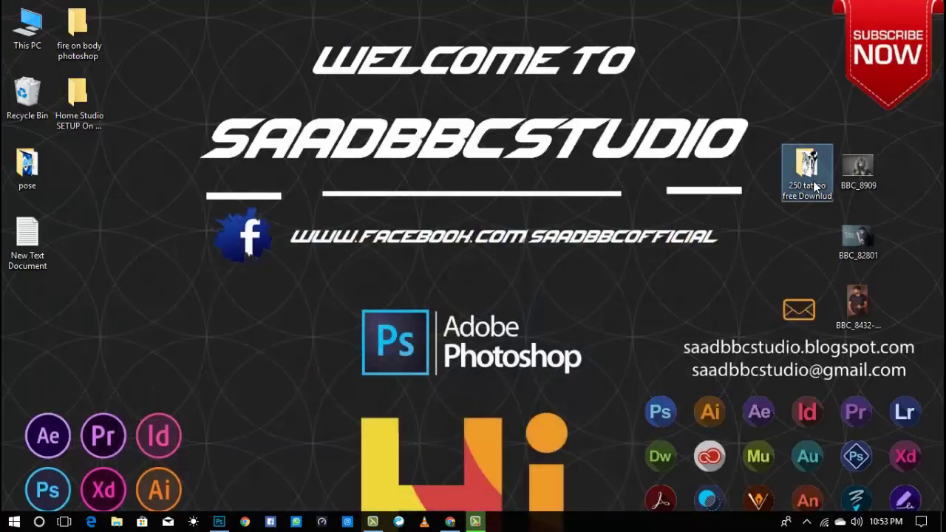
Step: Find the skull sleeve image 250 tattoo SAAD BBC STUDIO (212).jpg and open it in Photoshop
{"action": "scroll", "coordinate": [433, 312], "scroll_direction": "down", "scroll_amount": 20}
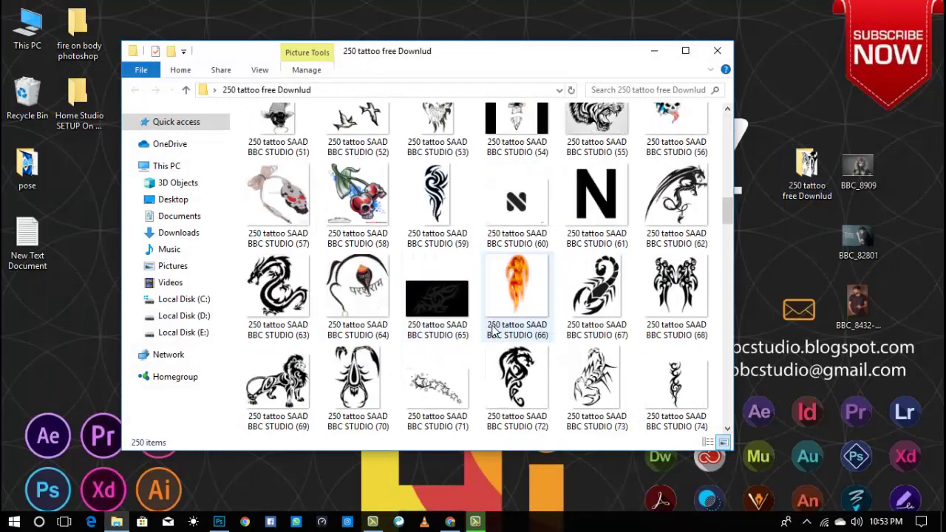
{"action": "scroll", "coordinate": [495, 334], "scroll_direction": "down", "scroll_amount": 8}
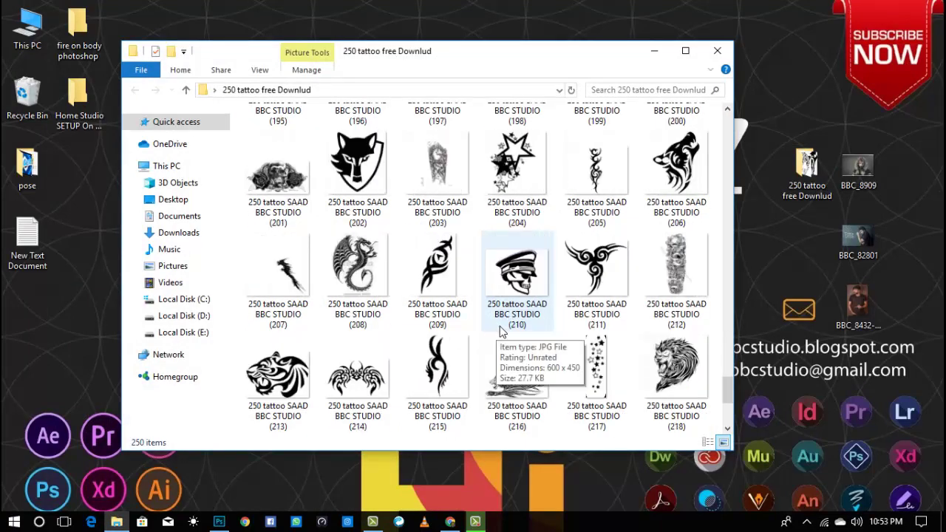
{"action": "left_click", "coordinate": [679, 269]}
{"action": "double_click", "coordinate": [680, 269]}
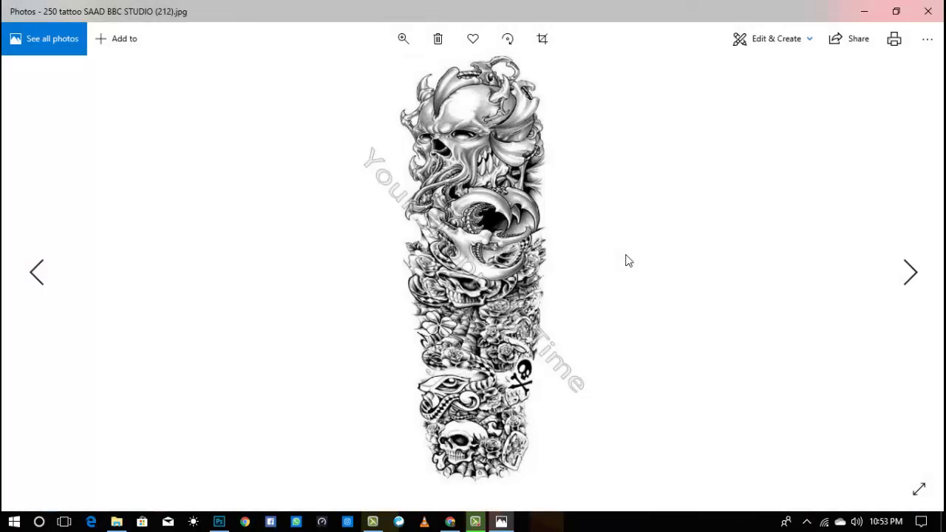
{"action": "left_click", "coordinate": [929, 45]}
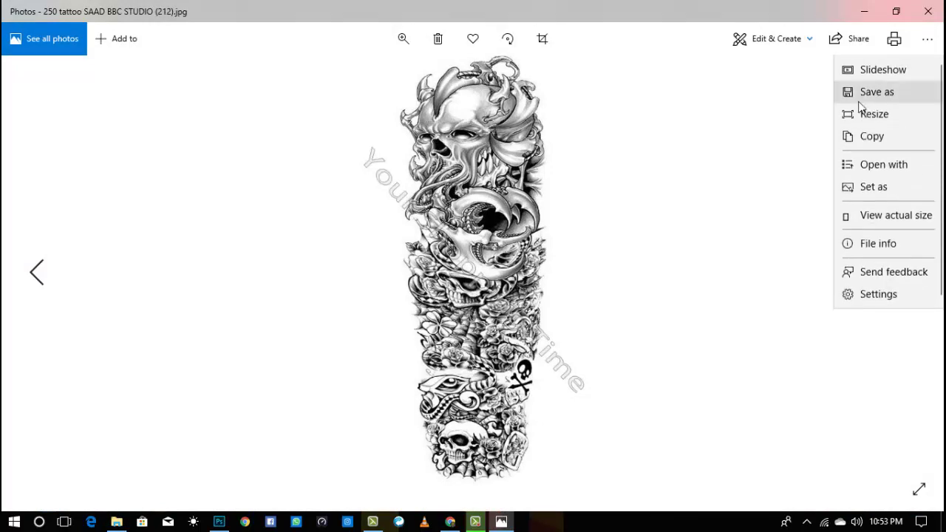
{"action": "left_click", "coordinate": [880, 173]}
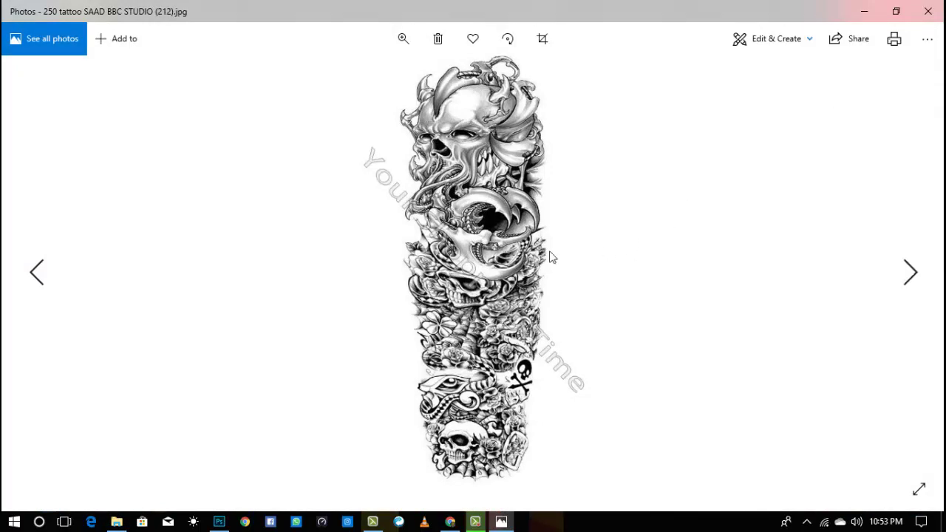
{"action": "double_click", "coordinate": [719, 304]}
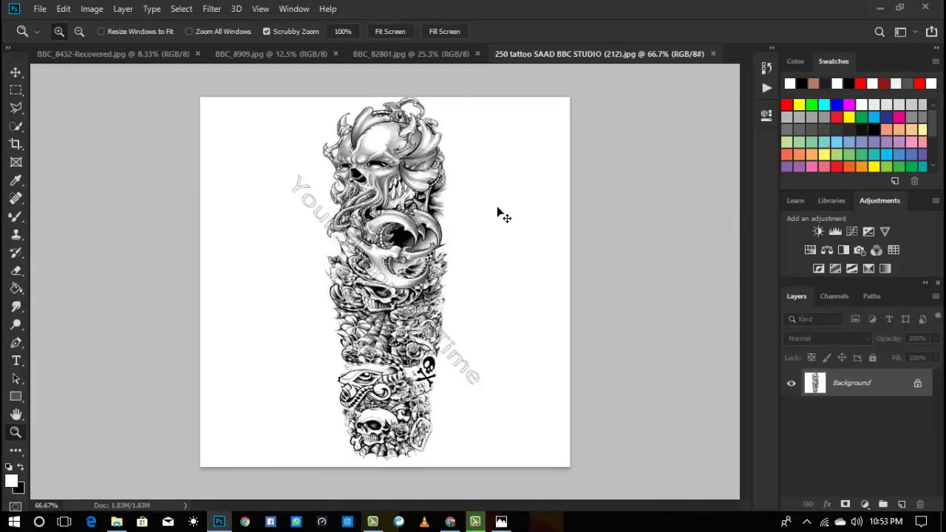
Step: Copy the whole tattoo image into BBC_82801.jpg as a separate layer placed over the man's raised forearm
{"action": "key", "text": "ctrl+a"}
{"action": "key", "text": "v"}
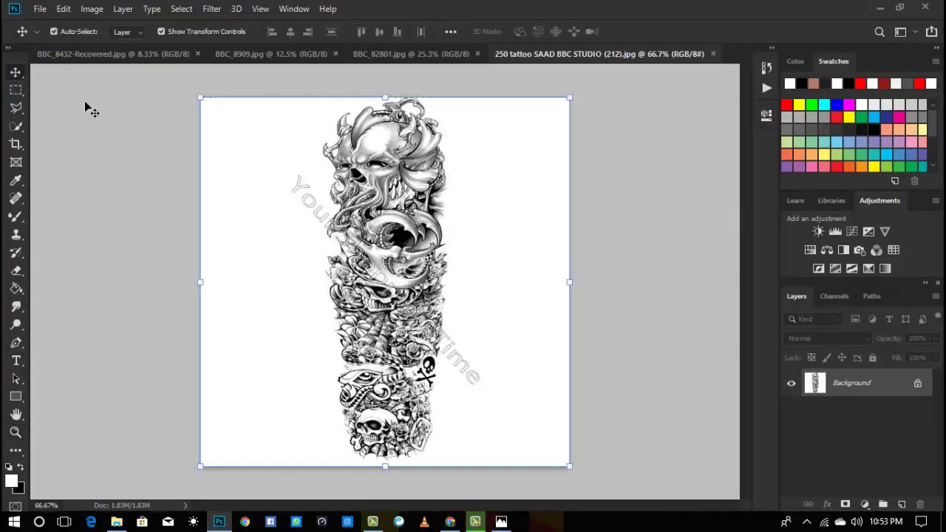
{"action": "left_click_drag", "start_coordinate": [455, 161], "coordinate": [395, 170]}
{"action": "left_click_drag", "start_coordinate": [377, 302], "coordinate": [378, 304]}
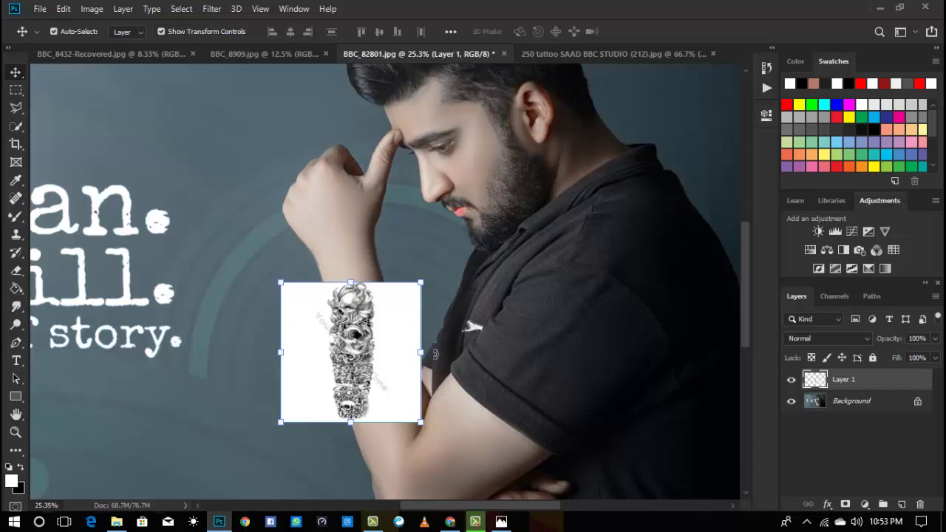
Step: Scale the tattoo layer to about 135% and rotate it about -15.5° to align with the forearm
{"action": "left_click_drag", "start_coordinate": [434, 354], "coordinate": [435, 326]}
{"action": "mouse_move", "coordinate": [426, 387]}
{"action": "left_mouse_down"}
{"action": "mouse_move", "coordinate": [458, 393]}
{"action": "mouse_move", "coordinate": [495, 435]}
{"action": "mouse_move", "coordinate": [421, 372]}
{"action": "left_mouse_up"}
{"action": "left_click", "coordinate": [639, 31]}
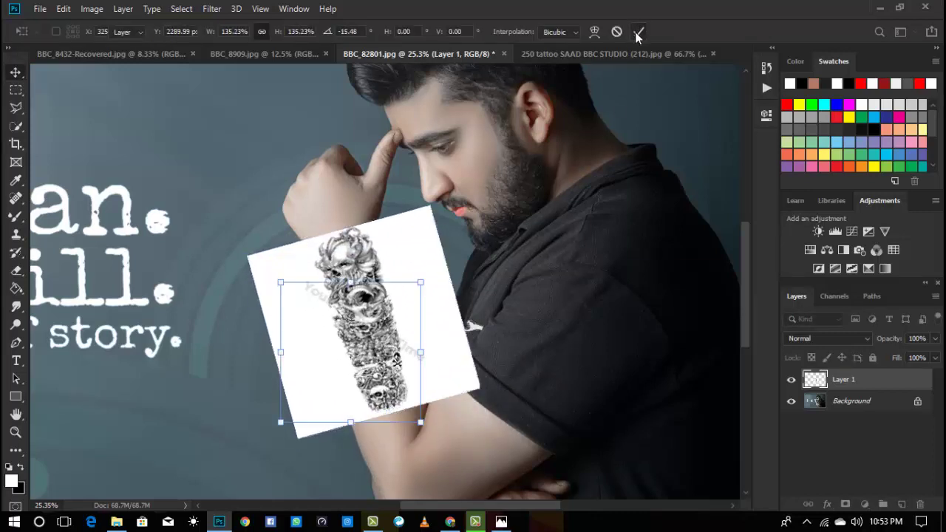
Step: Set the tattoo layer's blend mode to Multiply and enlarge the layer to cover the forearm down to the elbow
{"action": "left_click", "coordinate": [822, 340]}
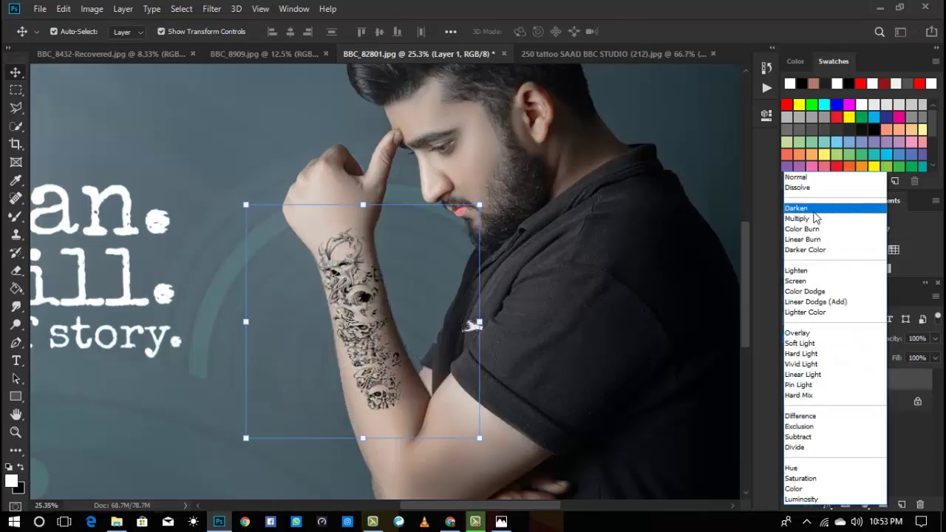
{"action": "left_click", "coordinate": [815, 220]}
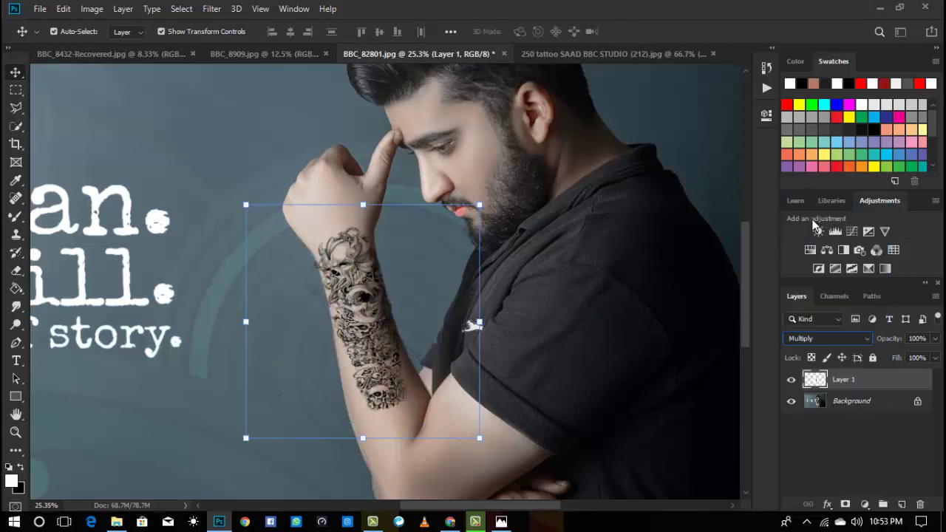
{"action": "left_click_drag", "start_coordinate": [479, 438], "coordinate": [536, 490]}
{"action": "left_click_drag", "start_coordinate": [479, 417], "coordinate": [461, 425]}
{"action": "scroll", "coordinate": [476, 390], "scroll_direction": "down", "scroll_amount": 2}
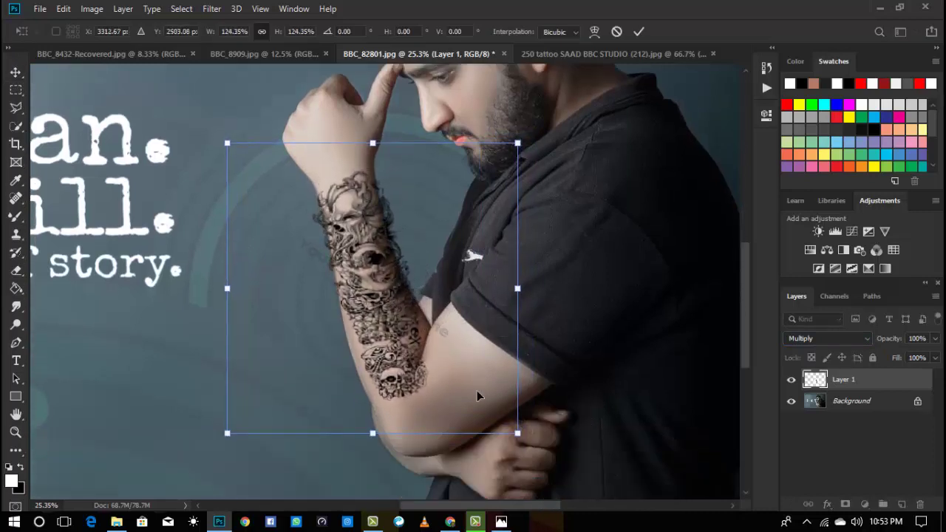
{"action": "left_click_drag", "start_coordinate": [517, 449], "coordinate": [549, 461]}
{"action": "left_click_drag", "start_coordinate": [514, 426], "coordinate": [499, 426]}
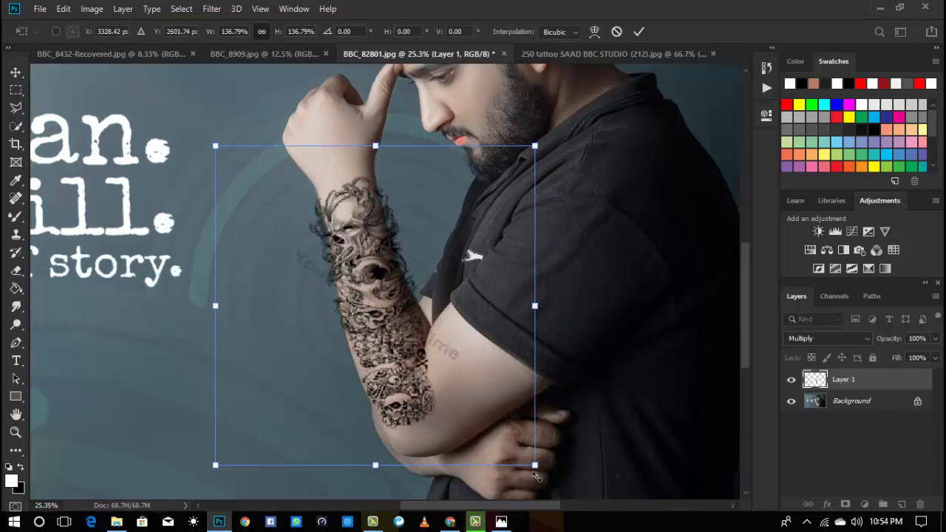
{"action": "left_click_drag", "start_coordinate": [538, 477], "coordinate": [570, 492]}
{"action": "left_click_drag", "start_coordinate": [521, 435], "coordinate": [508, 431]}
{"action": "left_click", "coordinate": [634, 34]}
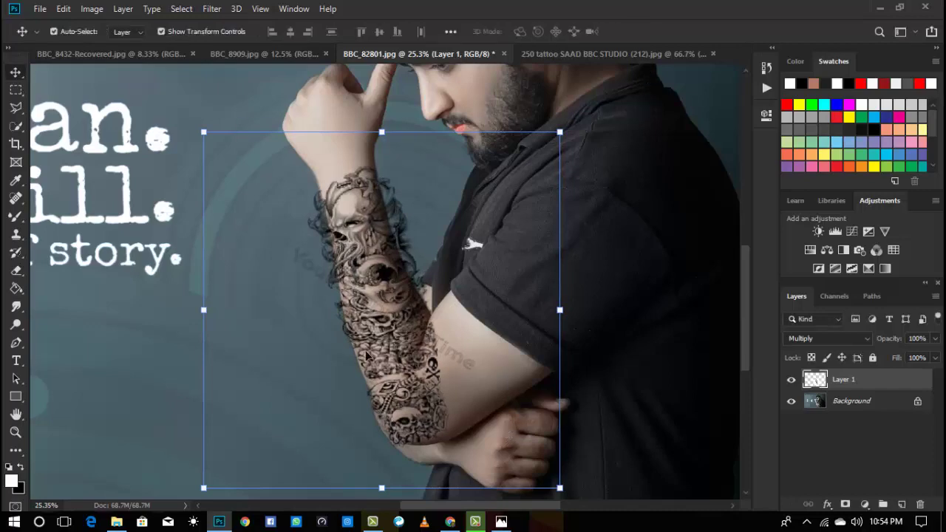
Step: Erase the tattoo spilling over the background along the upper outer edge of the forearm with a 200 px eraser
{"action": "left_click", "coordinate": [15, 433]}
{"action": "left_click", "coordinate": [395, 272]}
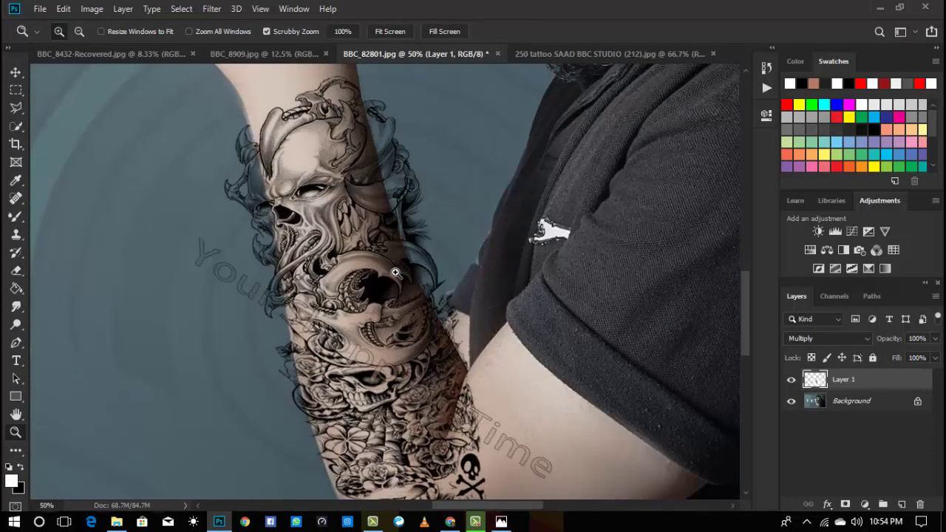
{"action": "left_click", "coordinate": [15, 270]}
{"action": "key", "text": "bracketleft"}
{"action": "key", "text": "bracketleft"}
{"action": "key", "text": "bracketleft"}
{"action": "key", "text": "bracketleft"}
{"action": "key", "text": "bracketleft"}
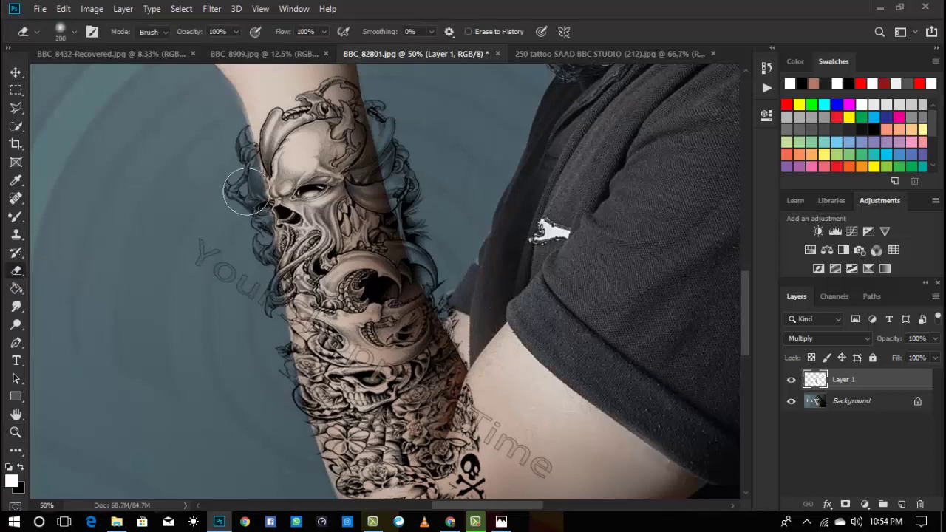
{"action": "mouse_move", "coordinate": [243, 162]}
{"action": "left_mouse_down"}
{"action": "mouse_move", "coordinate": [260, 237]}
{"action": "mouse_move", "coordinate": [245, 135]}
{"action": "mouse_move", "coordinate": [284, 336]}
{"action": "mouse_move", "coordinate": [259, 302]}
{"action": "mouse_move", "coordinate": [256, 325]}
{"action": "mouse_move", "coordinate": [234, 300]}
{"action": "mouse_move", "coordinate": [209, 240]}
{"action": "left_mouse_up"}
Step: Erase the tattoo overflow along the lower outer forearm and elbow with an 80 to 90 px eraser
{"action": "key", "text": "bracketleft"}
{"action": "key", "text": "bracketleft"}
{"action": "key", "text": "bracketleft"}
{"action": "scroll", "coordinate": [249, 302], "scroll_direction": "down", "scroll_amount": 1}
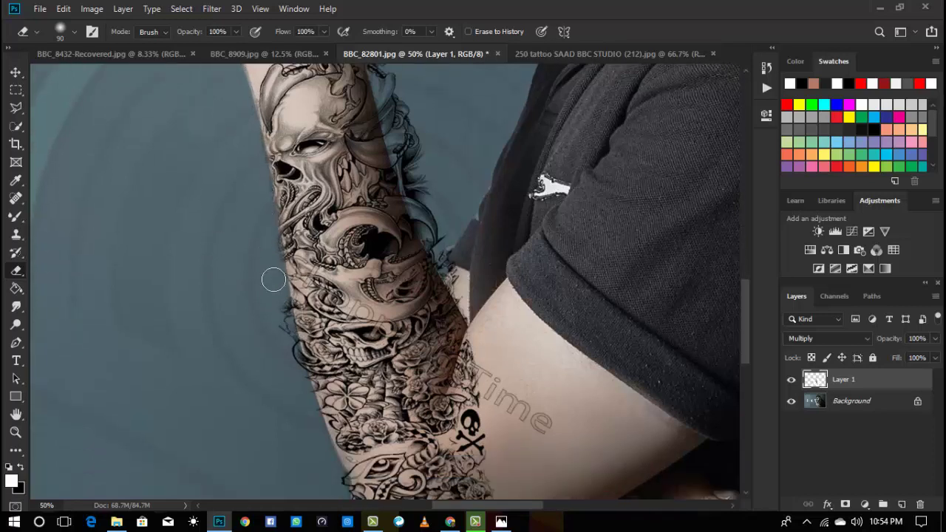
{"action": "mouse_move", "coordinate": [273, 280]}
{"action": "left_mouse_down"}
{"action": "mouse_move", "coordinate": [275, 216]}
{"action": "mouse_move", "coordinate": [304, 390]}
{"action": "mouse_move", "coordinate": [294, 354]}
{"action": "mouse_move", "coordinate": [309, 397]}
{"action": "mouse_move", "coordinate": [284, 294]}
{"action": "mouse_move", "coordinate": [303, 376]}
{"action": "mouse_move", "coordinate": [309, 270]}
{"action": "mouse_move", "coordinate": [354, 385]}
{"action": "mouse_move", "coordinate": [343, 348]}
{"action": "mouse_move", "coordinate": [353, 389]}
{"action": "left_mouse_up"}
{"action": "scroll", "coordinate": [303, 325], "scroll_direction": "down", "scroll_amount": 3}
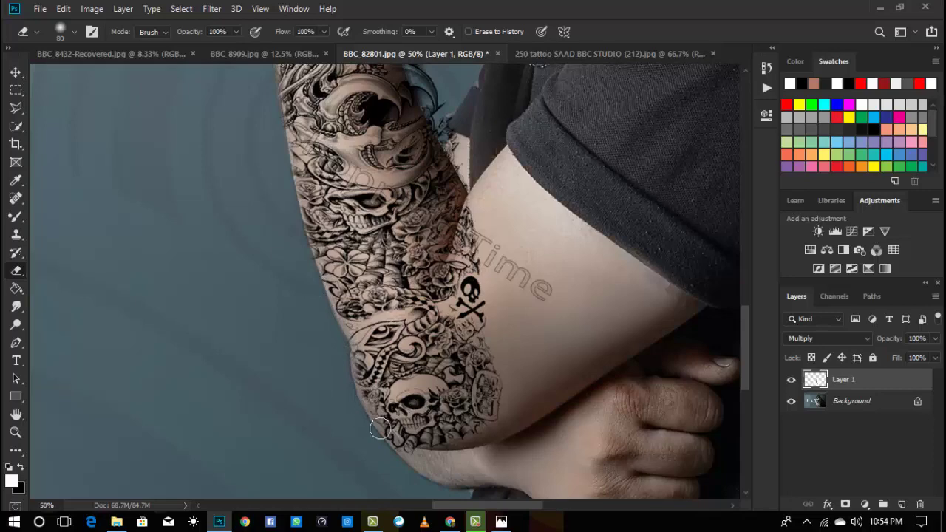
{"action": "scroll", "coordinate": [381, 429], "scroll_direction": "down", "scroll_amount": 1}
{"action": "mouse_move", "coordinate": [396, 425]}
{"action": "left_mouse_down"}
{"action": "mouse_move", "coordinate": [412, 437]}
{"action": "mouse_move", "coordinate": [386, 402]}
{"action": "mouse_move", "coordinate": [417, 430]}
{"action": "mouse_move", "coordinate": [380, 391]}
{"action": "left_mouse_up"}
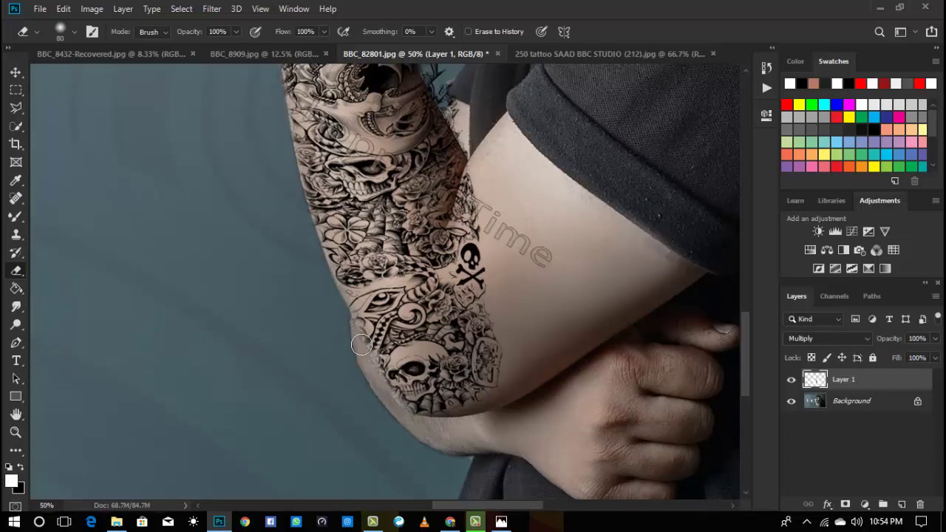
Step: Erase the tattoo overflow along the inner edge of the forearm, from the elbow crease up toward the wrist
{"action": "scroll", "coordinate": [443, 259], "scroll_direction": "up", "scroll_amount": 5}
{"action": "key", "text": "]"}
{"action": "mouse_move", "coordinate": [458, 271]}
{"action": "left_mouse_down"}
{"action": "mouse_move", "coordinate": [488, 318]}
{"action": "mouse_move", "coordinate": [447, 237]}
{"action": "left_mouse_up"}
{"action": "key", "text": "]"}
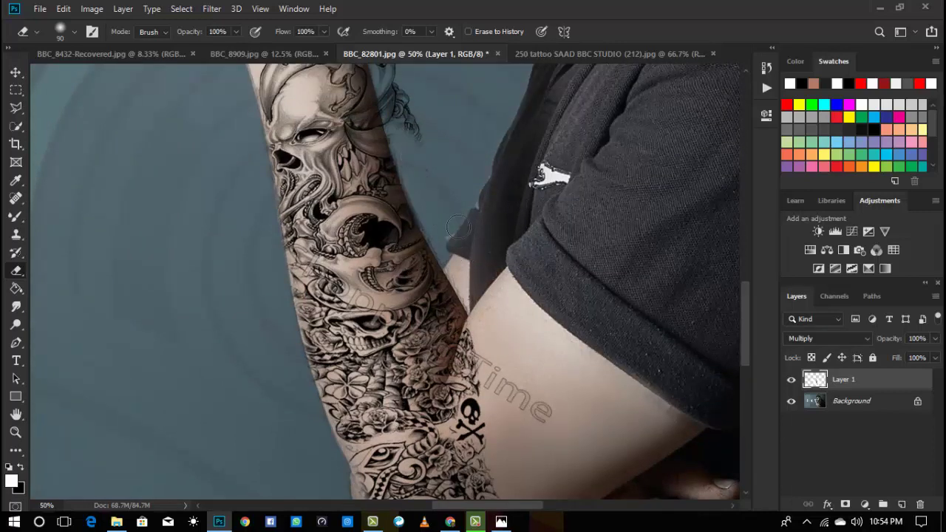
{"action": "scroll", "coordinate": [425, 155], "scroll_direction": "up", "scroll_amount": 2}
{"action": "mouse_move", "coordinate": [401, 162]}
{"action": "left_mouse_down"}
{"action": "mouse_move", "coordinate": [428, 233]}
{"action": "mouse_move", "coordinate": [396, 162]}
{"action": "mouse_move", "coordinate": [416, 209]}
{"action": "mouse_move", "coordinate": [389, 116]}
{"action": "mouse_move", "coordinate": [420, 185]}
{"action": "left_mouse_up"}
Step: Erase the "Time" watermark lettering beside the tattoo on the upper arm with a 90 px eraser
{"action": "scroll", "coordinate": [420, 185], "scroll_direction": "down", "scroll_amount": 6}
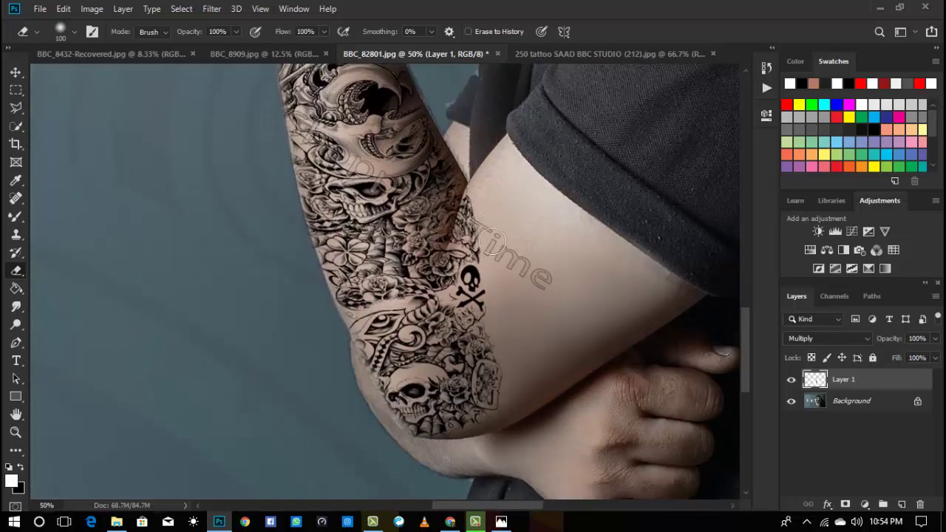
{"action": "key", "text": "["}
{"action": "mouse_move", "coordinate": [495, 201]}
{"action": "left_mouse_down"}
{"action": "mouse_move", "coordinate": [534, 263]}
{"action": "mouse_move", "coordinate": [558, 266]}
{"action": "mouse_move", "coordinate": [535, 265]}
{"action": "mouse_move", "coordinate": [525, 297]}
{"action": "mouse_move", "coordinate": [506, 253]}
{"action": "left_mouse_up"}
{"action": "scroll", "coordinate": [540, 228], "scroll_direction": "down", "scroll_amount": 3}
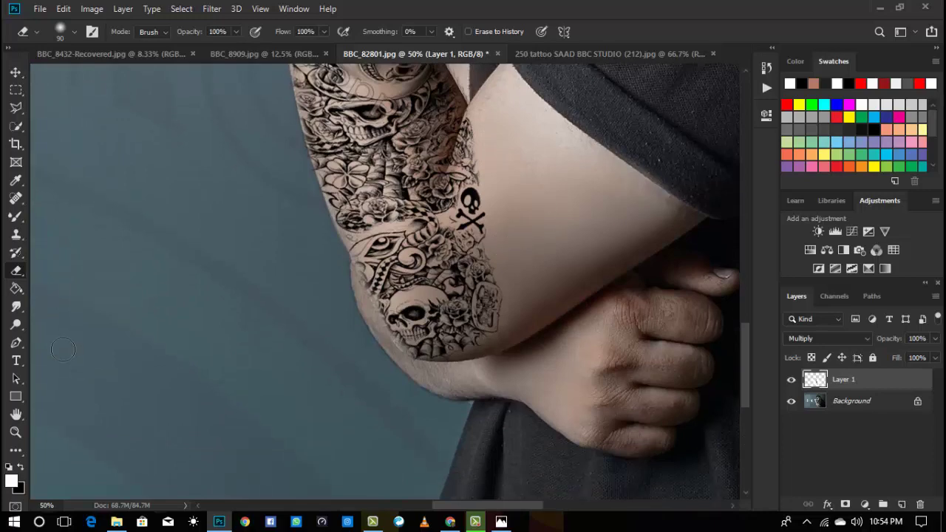
Step: Lower the tattoo layer's opacity to about 51%
{"action": "left_click", "coordinate": [15, 432]}
{"action": "left_click_drag", "start_coordinate": [527, 180], "coordinate": [476, 370]}
{"action": "scroll", "coordinate": [470, 314], "scroll_direction": "down", "scroll_amount": 3}
{"action": "left_click_drag", "start_coordinate": [471, 290], "coordinate": [495, 338]}
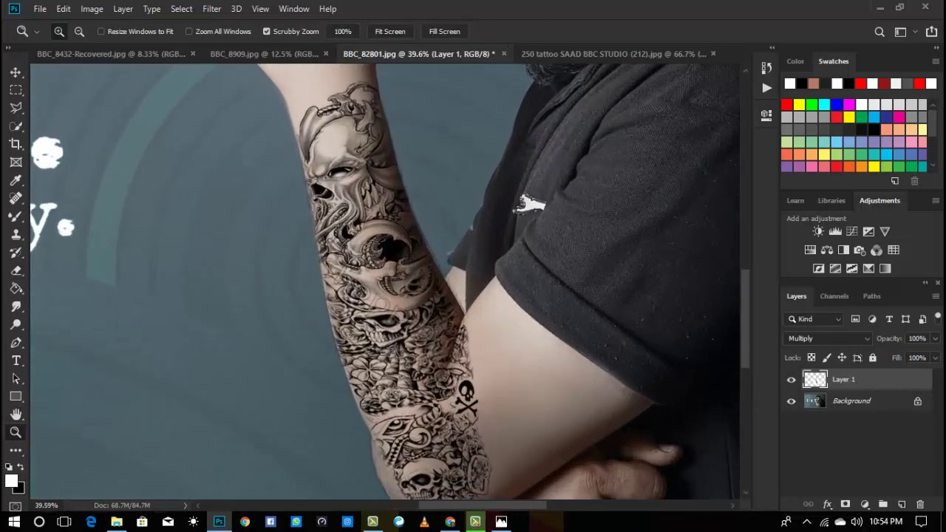
{"action": "left_click_drag", "start_coordinate": [935, 339], "coordinate": [900, 355]}
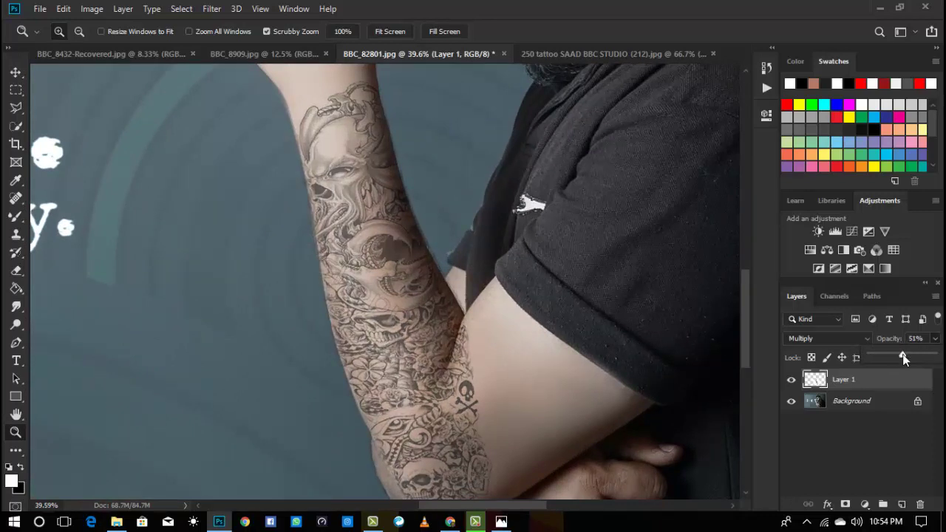
Step: Add a Selective Color adjustment layer above the tattoo and target the Blacks
{"action": "left_click", "coordinate": [866, 504]}
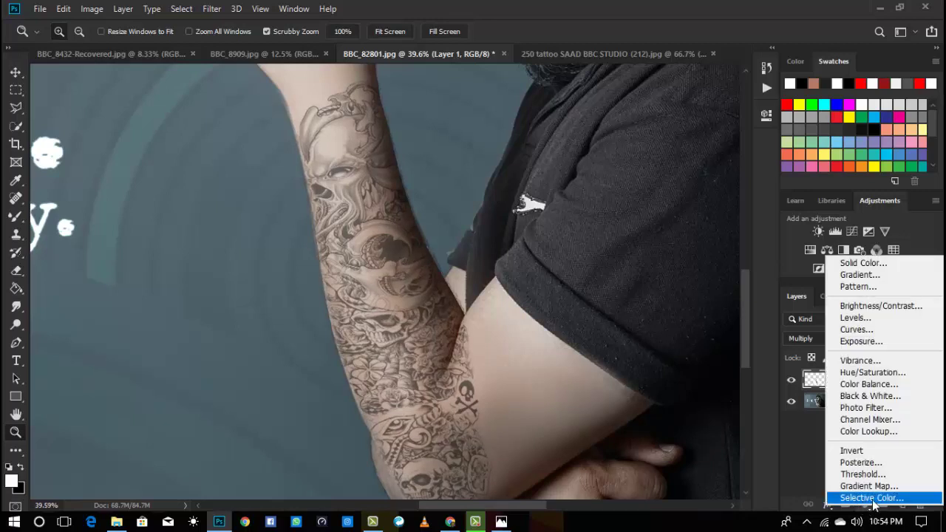
{"action": "left_click", "coordinate": [871, 498]}
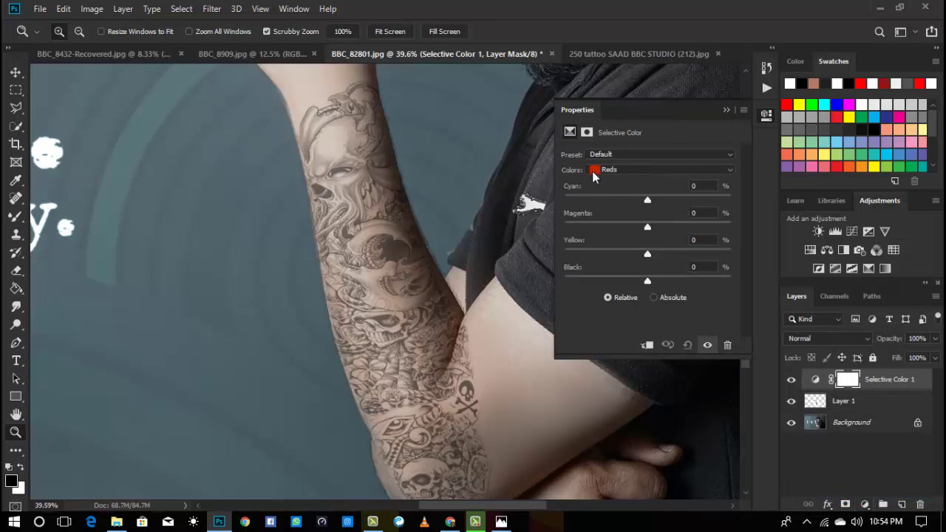
{"action": "left_click", "coordinate": [613, 169]}
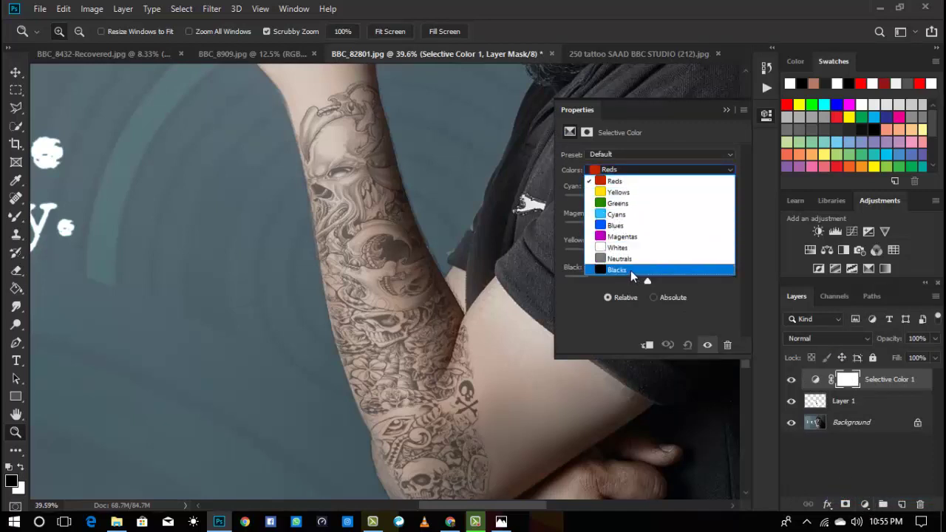
{"action": "left_click", "coordinate": [630, 271]}
{"action": "left_click_drag", "start_coordinate": [647, 202], "coordinate": [669, 204]}
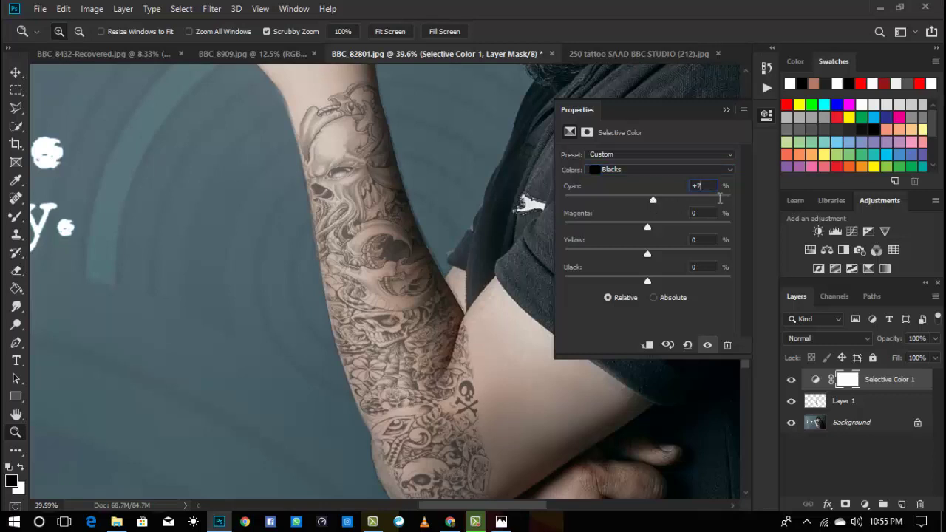
{"action": "type", "text": "0"}
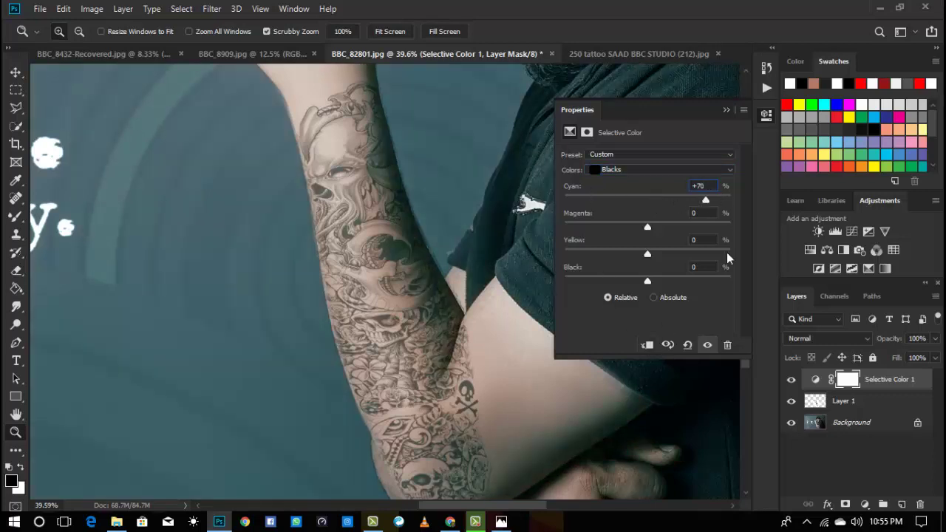
{"action": "key", "text": "BackSpace"}
{"action": "key", "text": "BackSpace"}
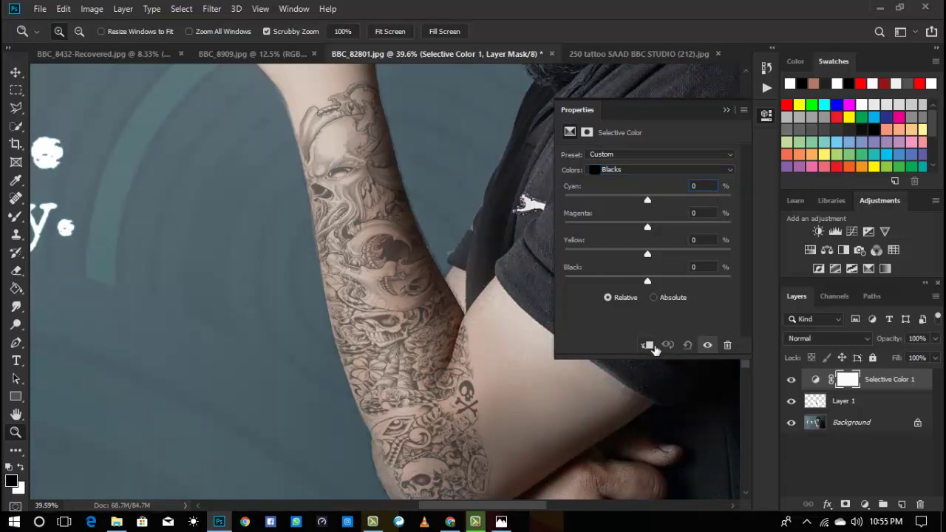
Step: Clip the Selective Color adjustment to the tattoo layer and set Blacks to Cyan +8, Magenta +2, Yellow -11 and Black +57
{"action": "left_click", "coordinate": [652, 352]}
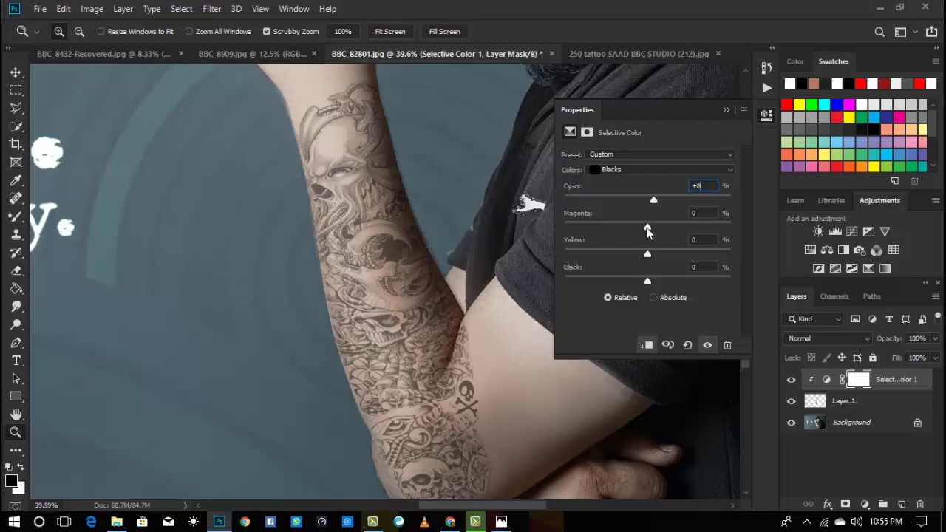
{"action": "left_click_drag", "start_coordinate": [647, 226], "coordinate": [642, 229]}
{"action": "left_click_drag", "start_coordinate": [644, 280], "coordinate": [696, 294]}
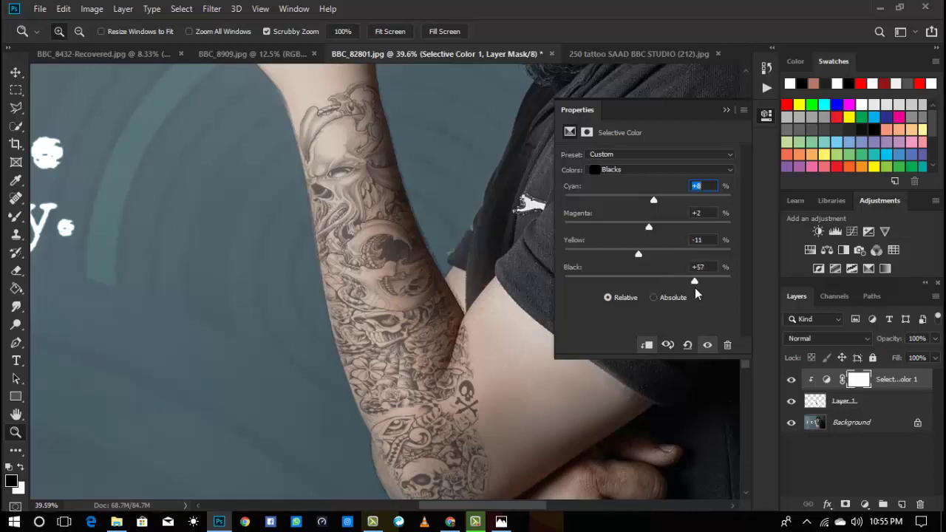
{"action": "left_click", "coordinate": [726, 112]}
Step: Examine how the finished forearm tattoo looks in the whole portrait
{"action": "right_click", "coordinate": [503, 207]}
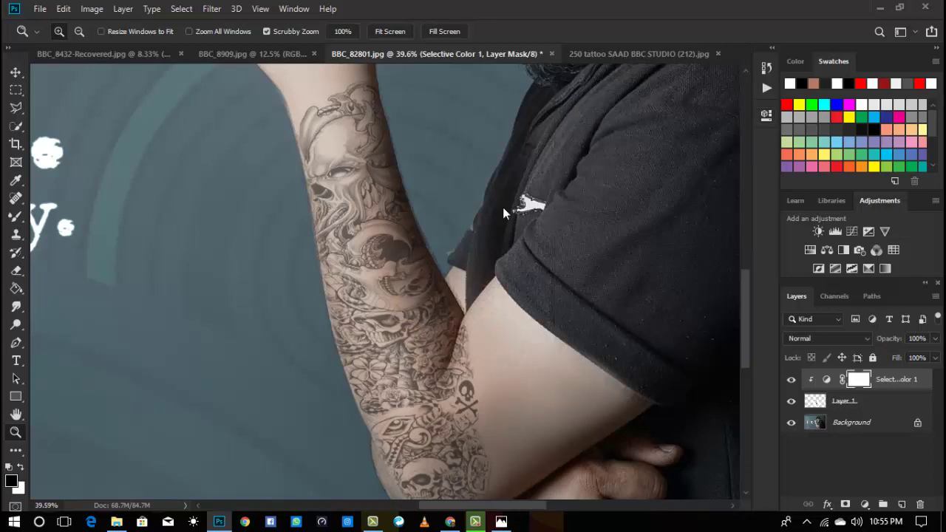
{"action": "left_click", "coordinate": [514, 226]}
{"action": "right_click", "coordinate": [520, 217]}
{"action": "left_click", "coordinate": [526, 223]}
{"action": "scroll", "coordinate": [504, 254], "scroll_direction": "up", "scroll_amount": 2}
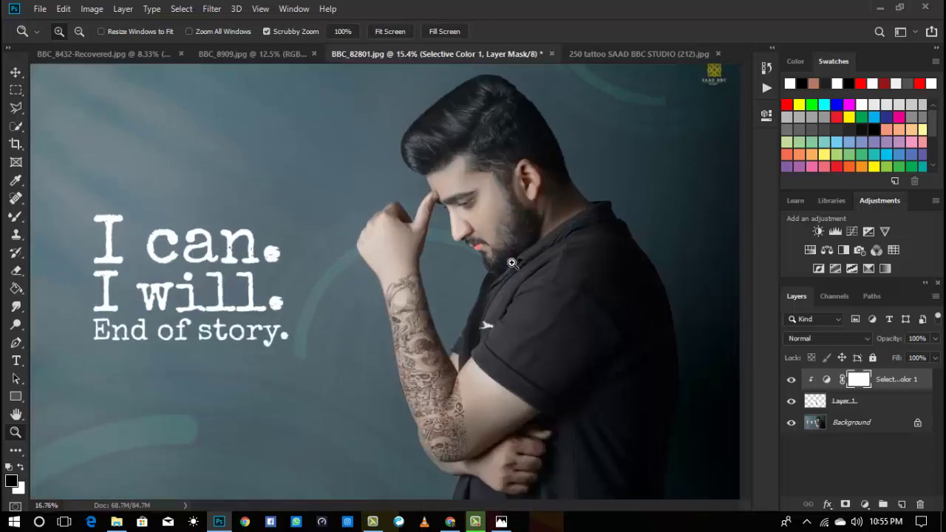
{"action": "scroll", "coordinate": [518, 285], "scroll_direction": "up", "scroll_amount": 1}
{"action": "scroll", "coordinate": [529, 331], "scroll_direction": "down", "scroll_amount": 2}
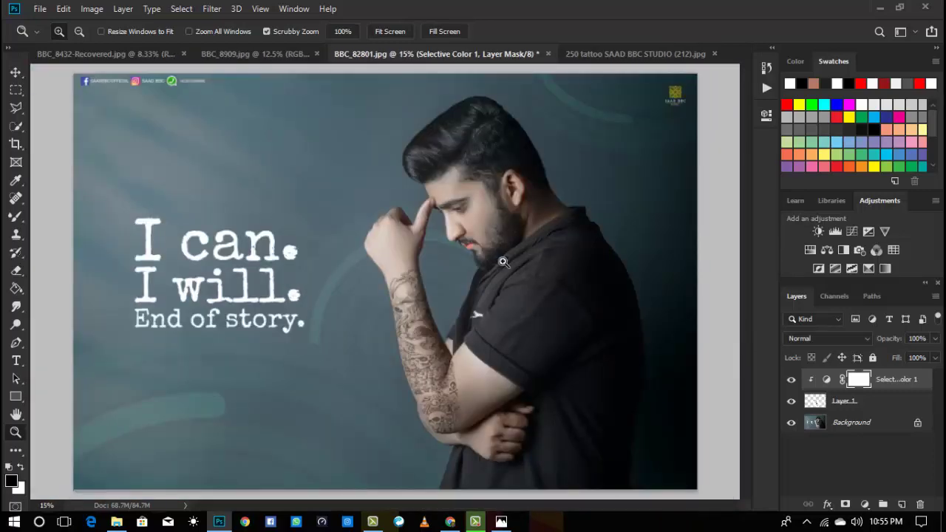
{"action": "scroll", "coordinate": [502, 260], "scroll_direction": "up", "scroll_amount": 1}
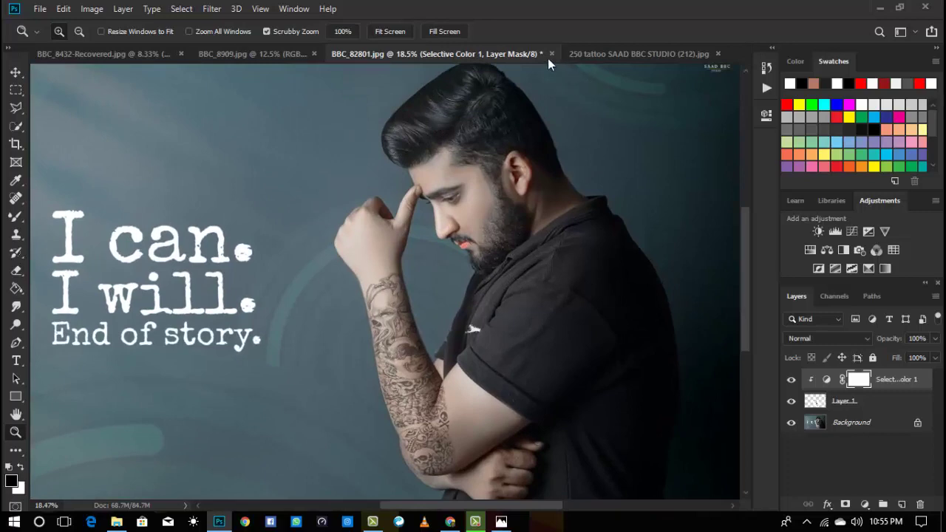
Step: Close BBC_82801.jpg without saving, along with the skull sleeve tattoo image
{"action": "left_click", "coordinate": [551, 53]}
{"action": "left_click", "coordinate": [456, 202]}
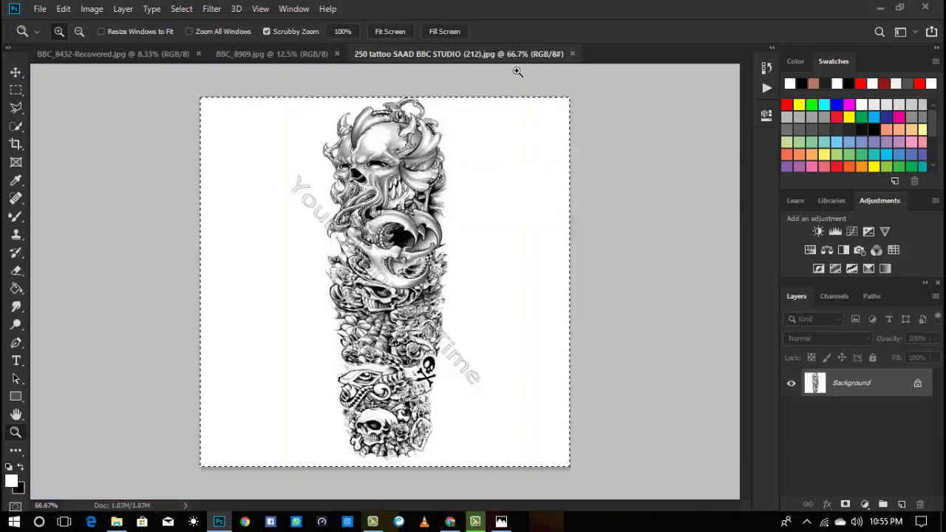
{"action": "left_click", "coordinate": [572, 53]}
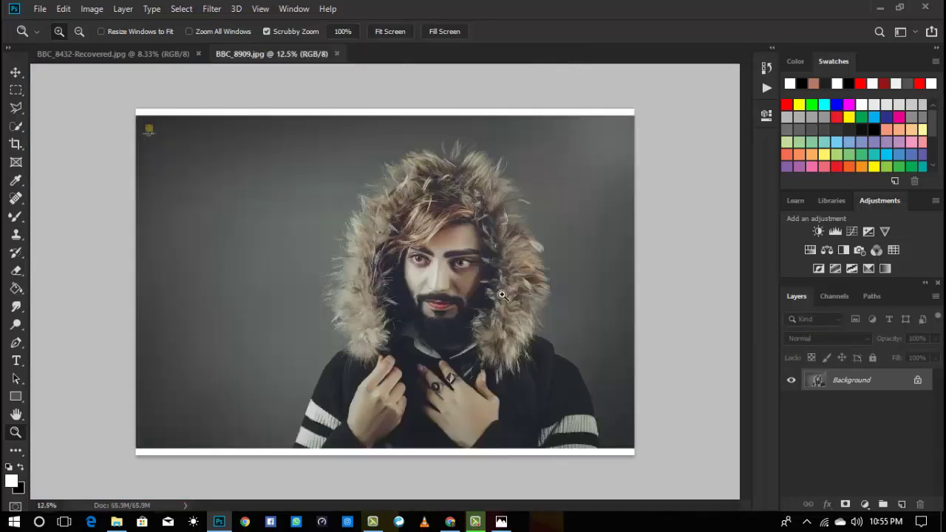
Step: Leave Photoshop, close the skull sleeve preview in Photos and return to the "250 tattoo free Downlud" folder
{"action": "left_click", "coordinate": [879, 8]}
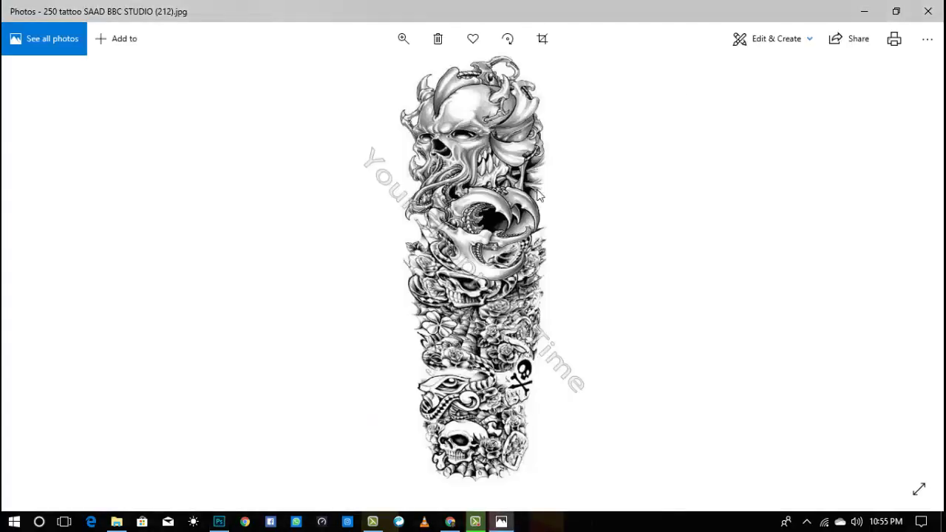
{"action": "left_click", "coordinate": [926, 38]}
{"action": "left_click", "coordinate": [927, 13]}
{"action": "scroll", "coordinate": [531, 277], "scroll_direction": "up", "scroll_amount": 2}
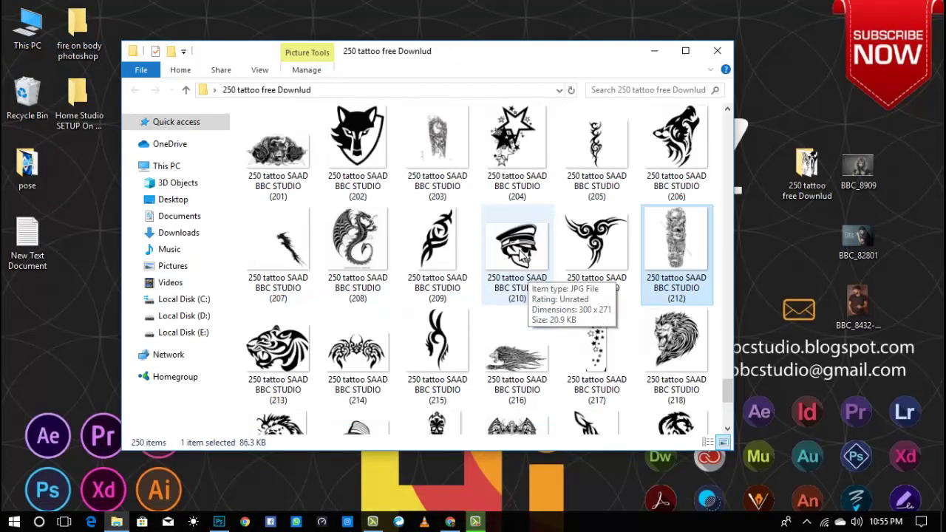
Step: Open the roaring lion design 250 tattoo SAAD BBC STUDIO (218).jpg in Adobe Photoshop CC 2019
{"action": "left_click", "coordinate": [515, 352]}
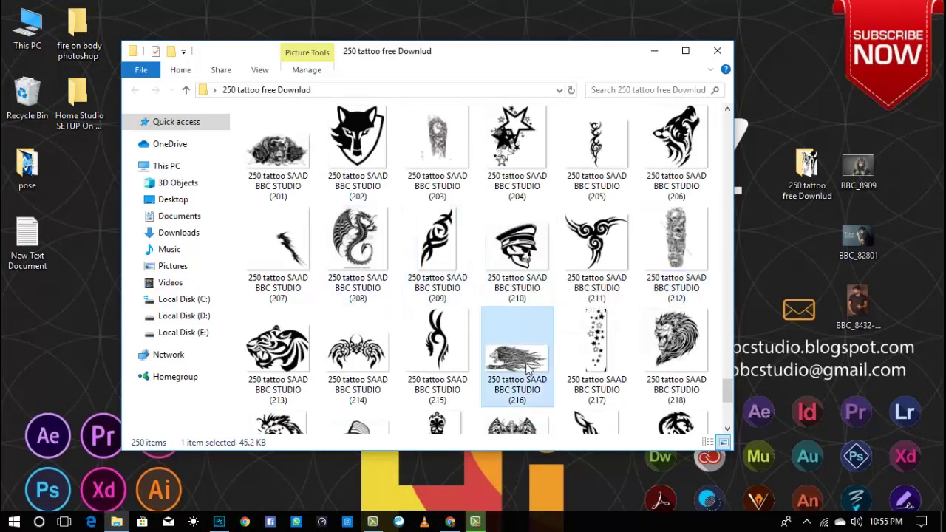
{"action": "double_click", "coordinate": [676, 343]}
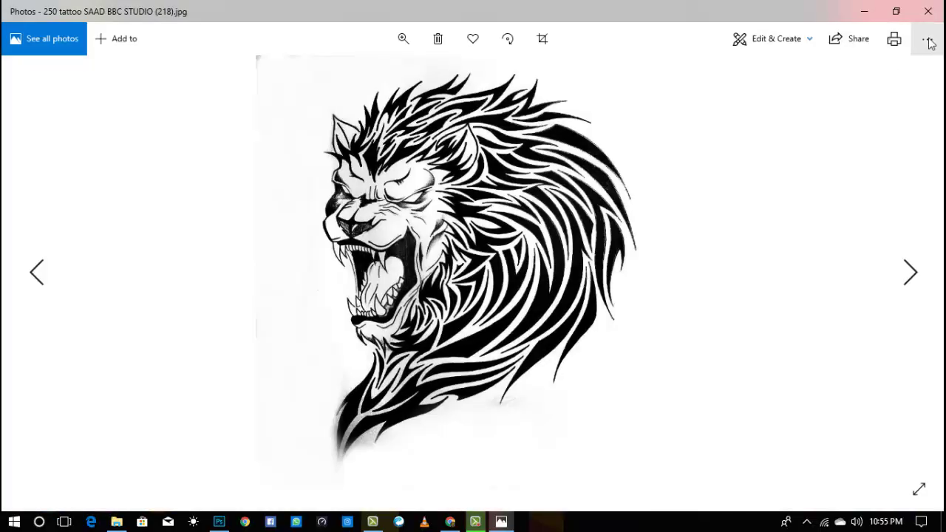
{"action": "left_click", "coordinate": [928, 38]}
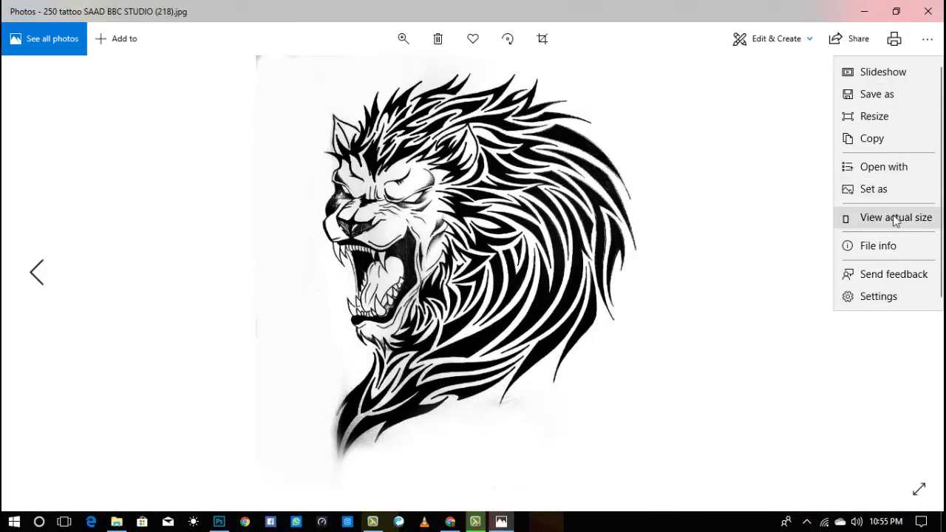
{"action": "left_click", "coordinate": [883, 167]}
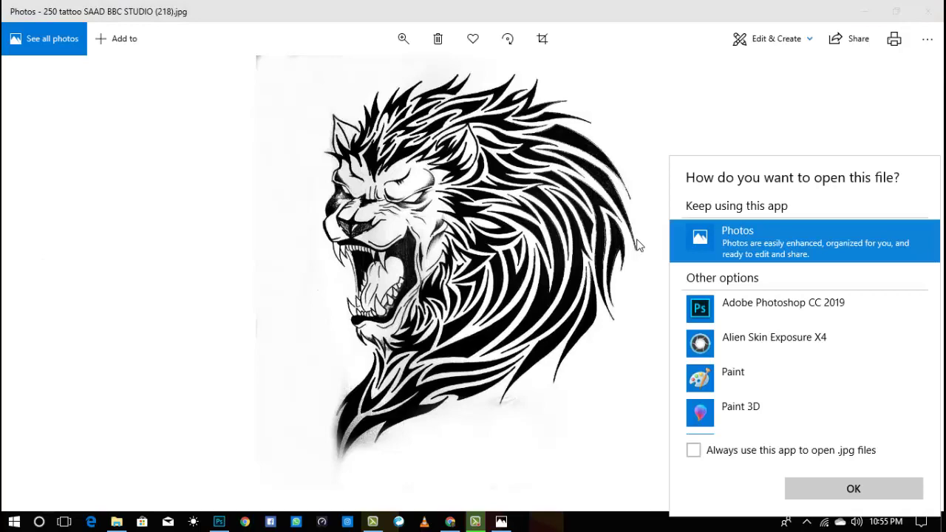
{"action": "double_click", "coordinate": [772, 302]}
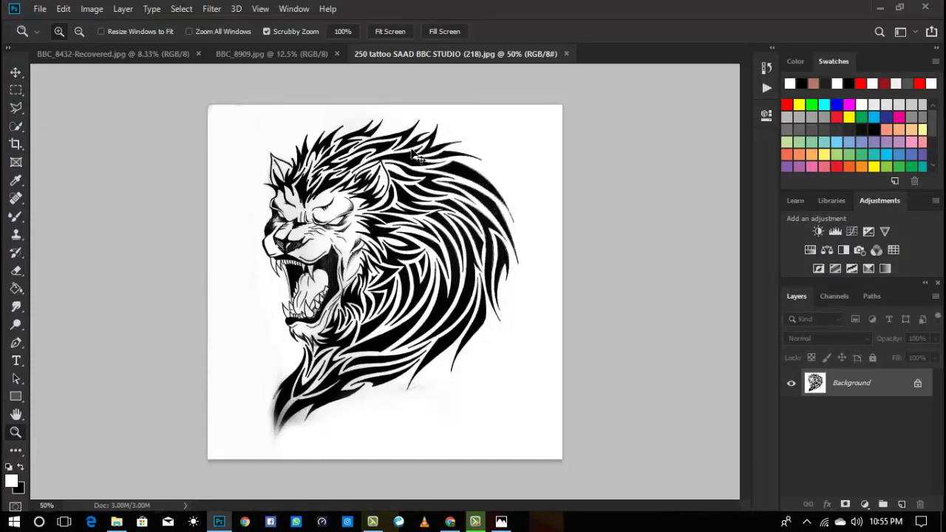
Step: Copy the lion image into BBC_8909.jpg, scale it to 49.57%, rotate it 101.98° and place it over the back of the ringed hand
{"action": "key", "text": "ctrl+a"}
{"action": "left_click", "coordinate": [15, 72]}
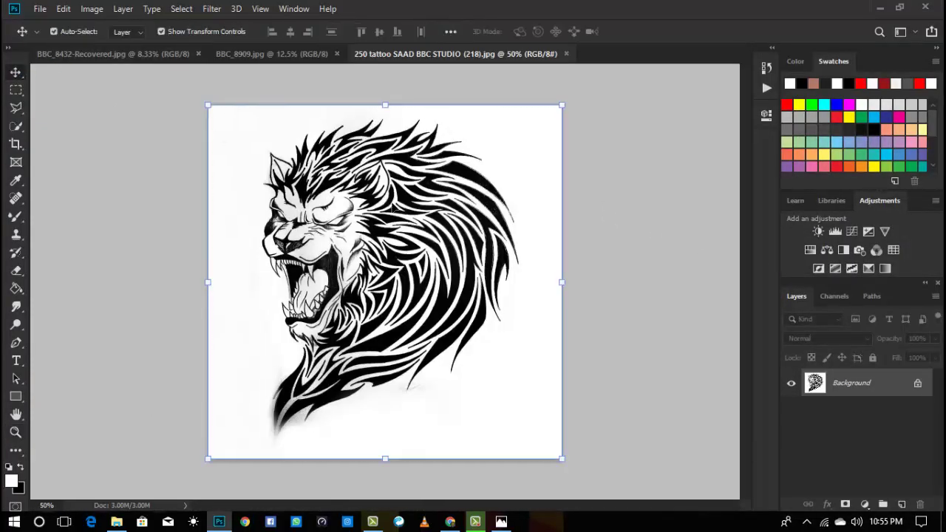
{"action": "left_click_drag", "start_coordinate": [207, 99], "coordinate": [307, 102]}
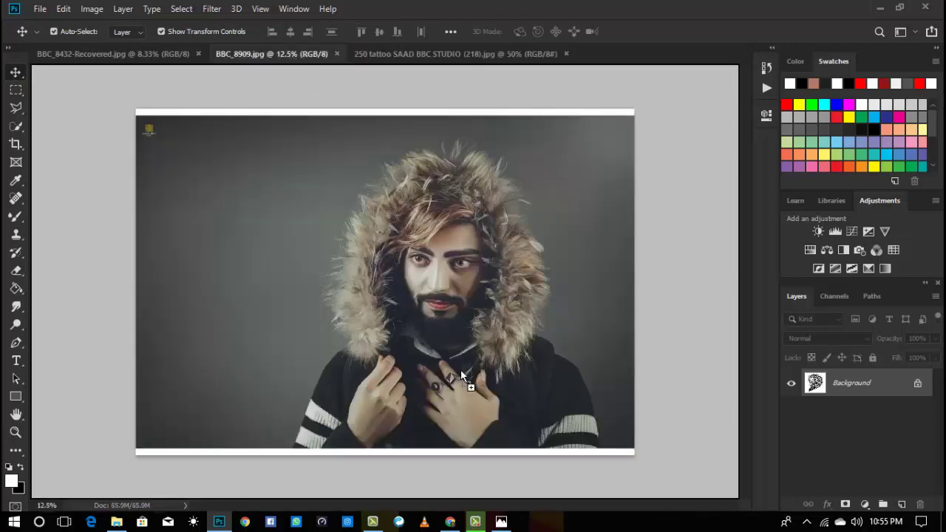
{"action": "left_click_drag", "start_coordinate": [460, 376], "coordinate": [441, 463]}
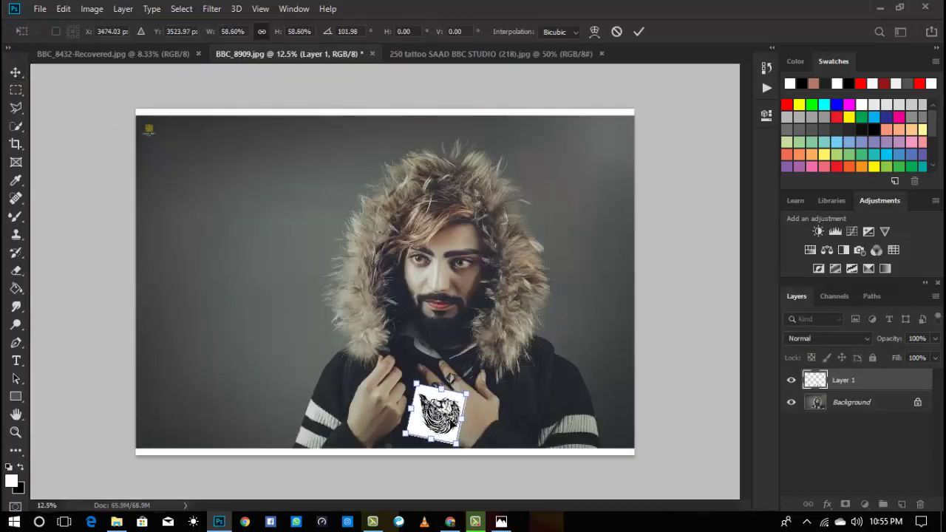
{"action": "left_click_drag", "start_coordinate": [450, 420], "coordinate": [472, 420]}
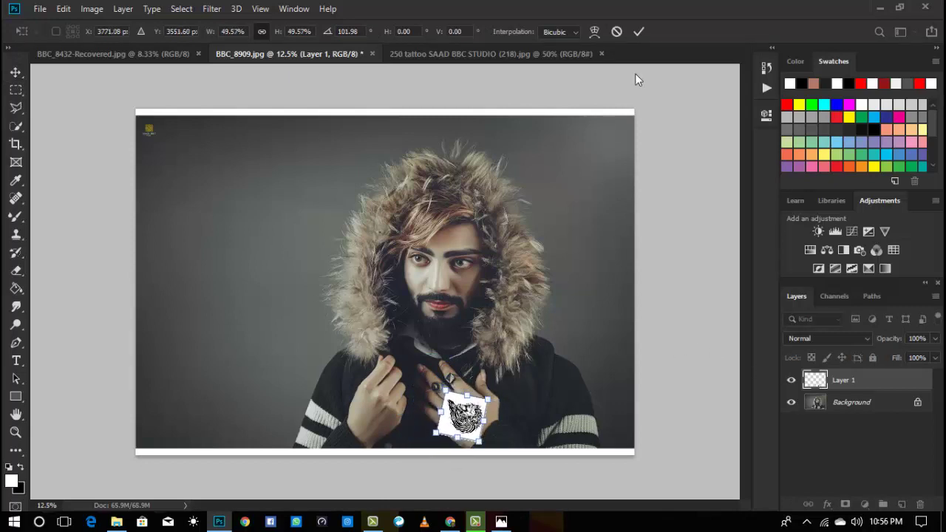
{"action": "left_click", "coordinate": [639, 32]}
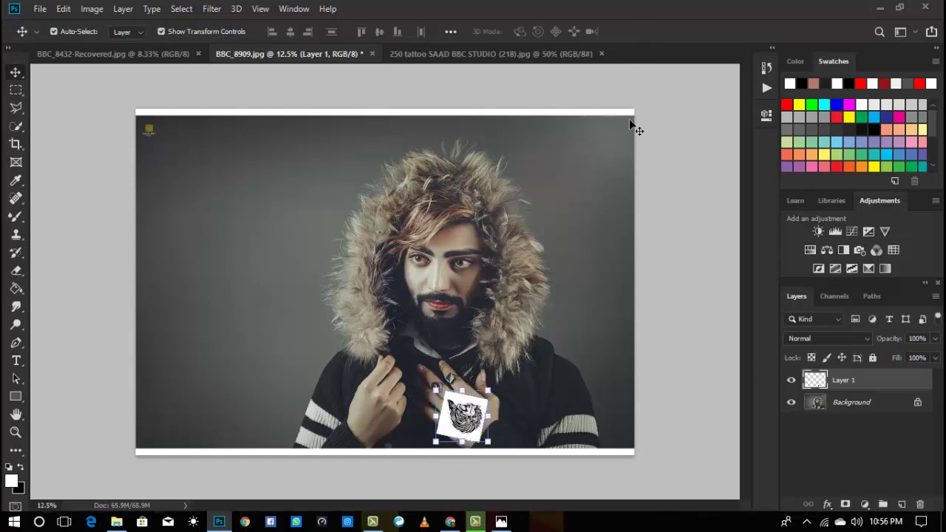
Step: Set the lion layer's blending mode to Multiply
{"action": "left_click", "coordinate": [813, 340]}
{"action": "left_click", "coordinate": [816, 216]}
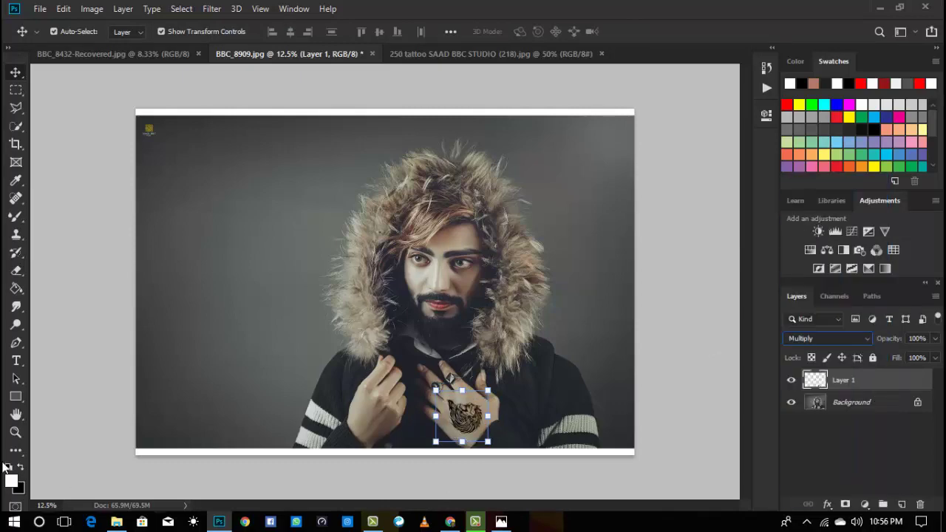
{"action": "key", "text": "z"}
{"action": "left_click_drag", "start_coordinate": [458, 445], "coordinate": [540, 399]}
{"action": "left_click_drag", "start_coordinate": [525, 358], "coordinate": [540, 386]}
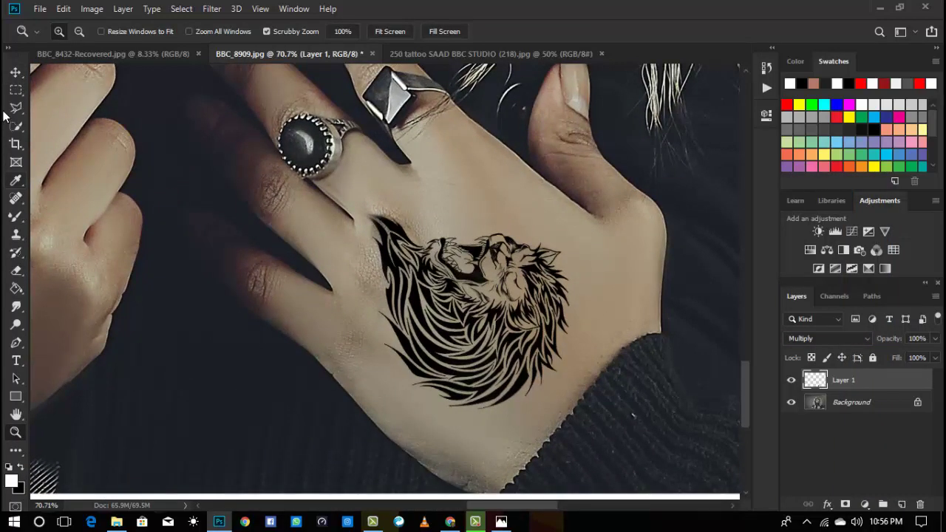
Step: Enlarge the lion tattoo to 124.87% and position it across the back of the hand up to the cuff
{"action": "key", "text": "v"}
{"action": "left_click_drag", "start_coordinate": [525, 305], "coordinate": [529, 349]}
{"action": "left_click_drag", "start_coordinate": [604, 211], "coordinate": [675, 135]}
{"action": "mouse_move", "coordinate": [595, 268]}
{"action": "left_mouse_down"}
{"action": "mouse_move", "coordinate": [558, 283]}
{"action": "mouse_move", "coordinate": [583, 268]}
{"action": "left_mouse_up"}
{"action": "left_click", "coordinate": [639, 31]}
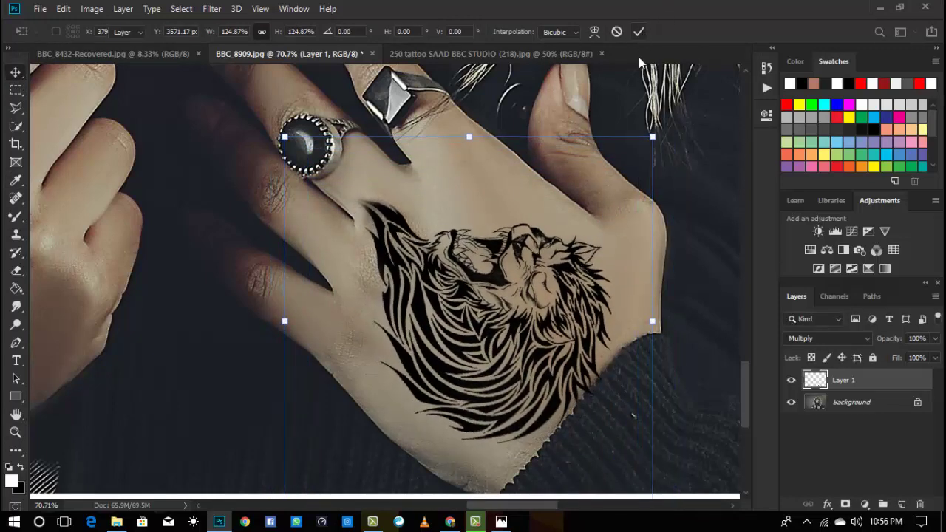
Step: Lower the lion tattoo layer's opacity to 50% and check it against the whole portrait
{"action": "left_click", "coordinate": [933, 338]}
{"action": "left_click_drag", "start_coordinate": [913, 351], "coordinate": [900, 352]}
{"action": "left_click", "coordinate": [16, 432]}
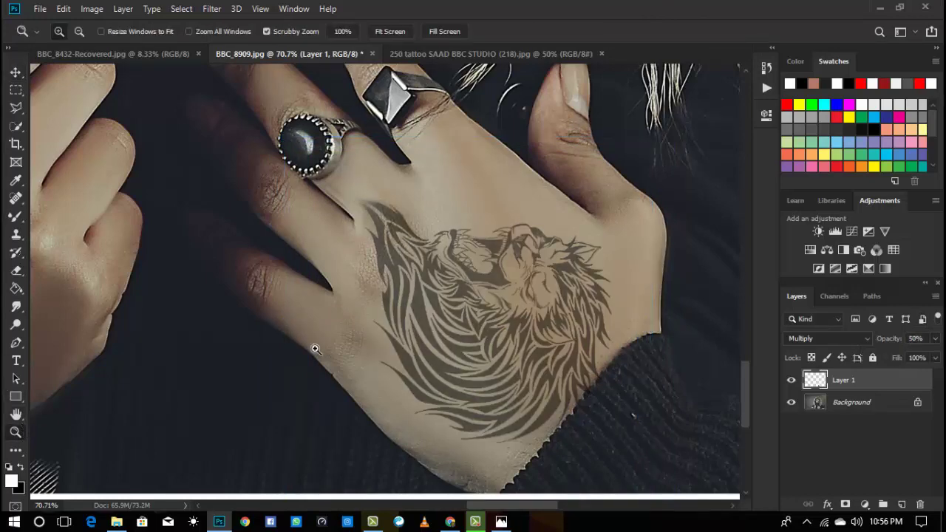
{"action": "right_click", "coordinate": [460, 304]}
{"action": "left_click", "coordinate": [467, 308]}
{"action": "left_click", "coordinate": [413, 395]}
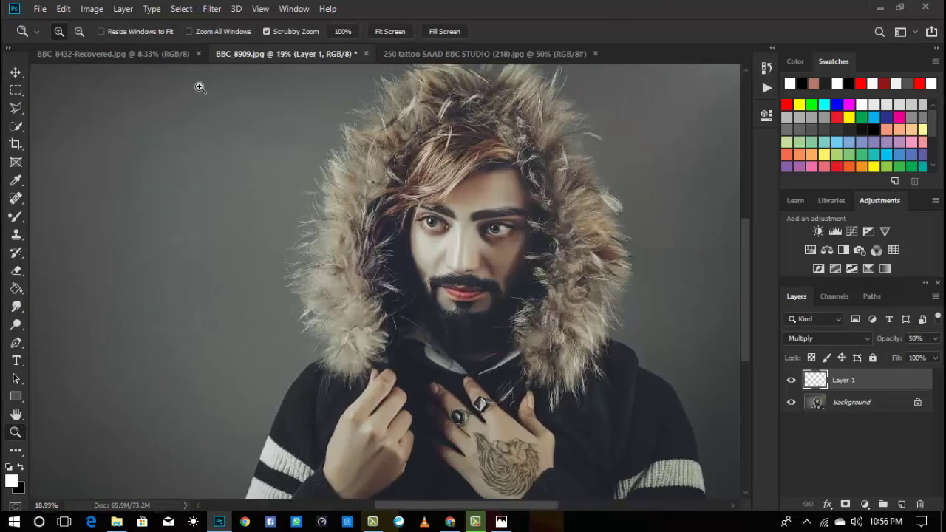
Step: Close BBC_8909.jpg without saving, along with the lion image and its preview in Photos
{"action": "left_click", "coordinate": [173, 56]}
{"action": "left_click_drag", "start_coordinate": [398, 235], "coordinate": [426, 270]}
{"action": "left_click", "coordinate": [359, 54]}
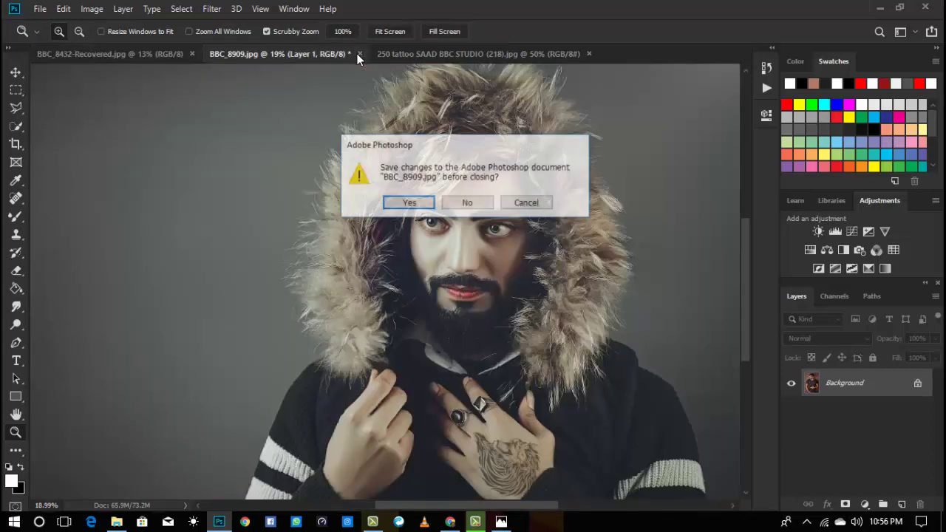
{"action": "left_click", "coordinate": [466, 209]}
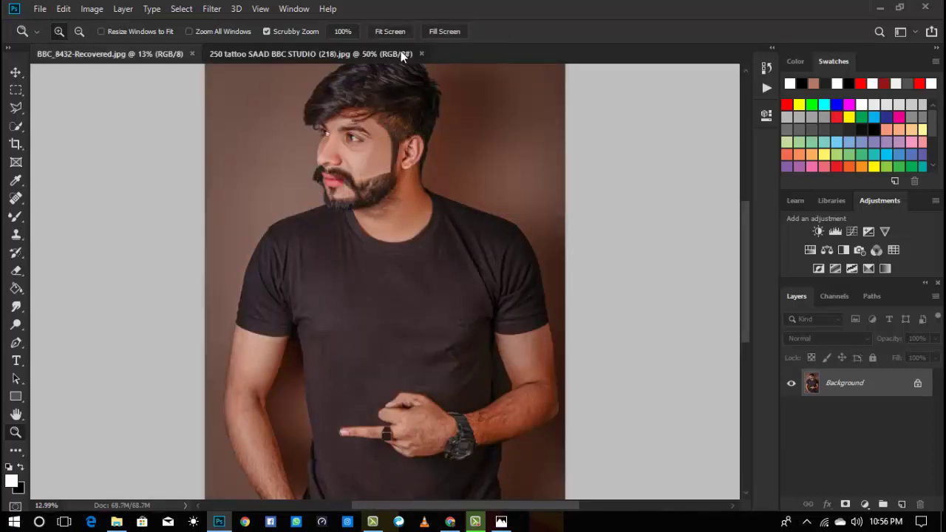
{"action": "left_click", "coordinate": [420, 55]}
{"action": "left_click", "coordinate": [879, 8]}
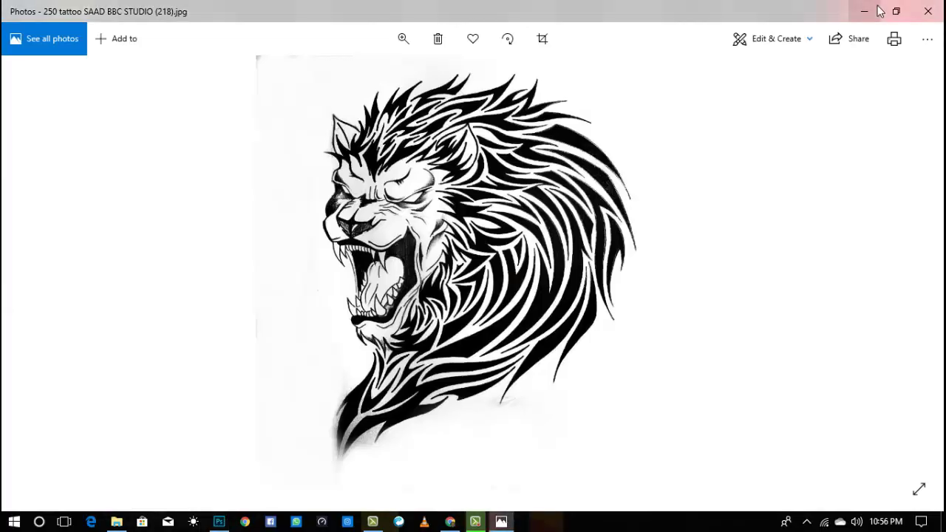
{"action": "left_click", "coordinate": [928, 11]}
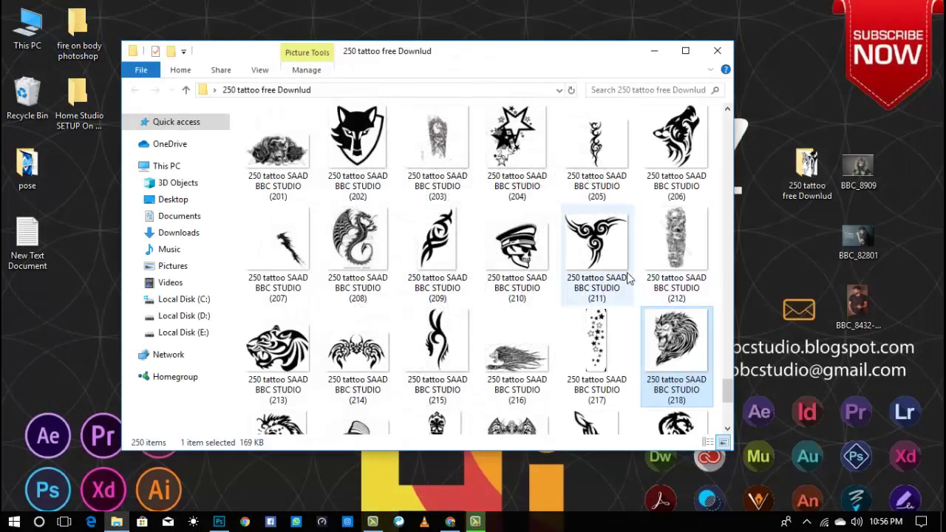
Step: Search the tattoo folder for a forearm sleeve design and preview the clock-and-roses image 250 tattoo SAAD BBC STUDIO (131)
{"action": "scroll", "coordinate": [620, 270], "scroll_direction": "down", "scroll_amount": 3}
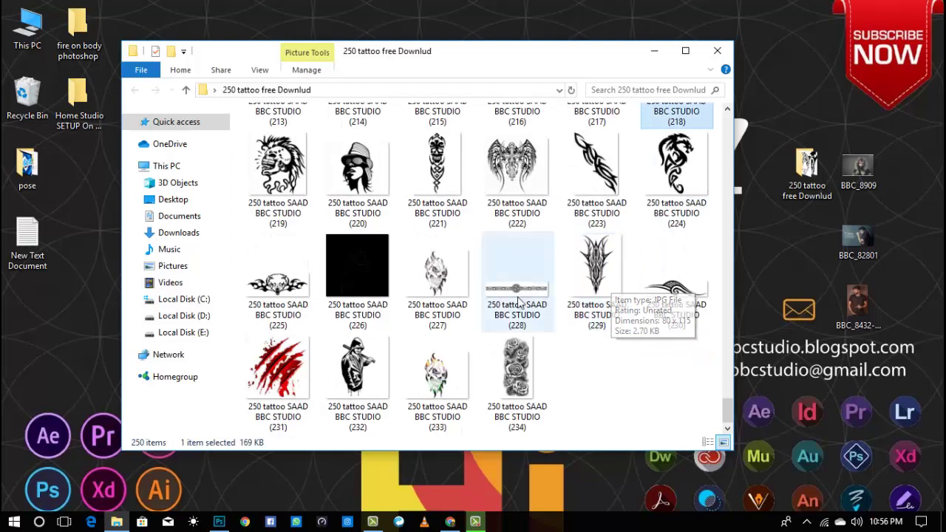
{"action": "scroll", "coordinate": [521, 304], "scroll_direction": "up", "scroll_amount": 2}
{"action": "scroll", "coordinate": [520, 305], "scroll_direction": "up", "scroll_amount": 4}
{"action": "scroll", "coordinate": [521, 304], "scroll_direction": "up", "scroll_amount": 8}
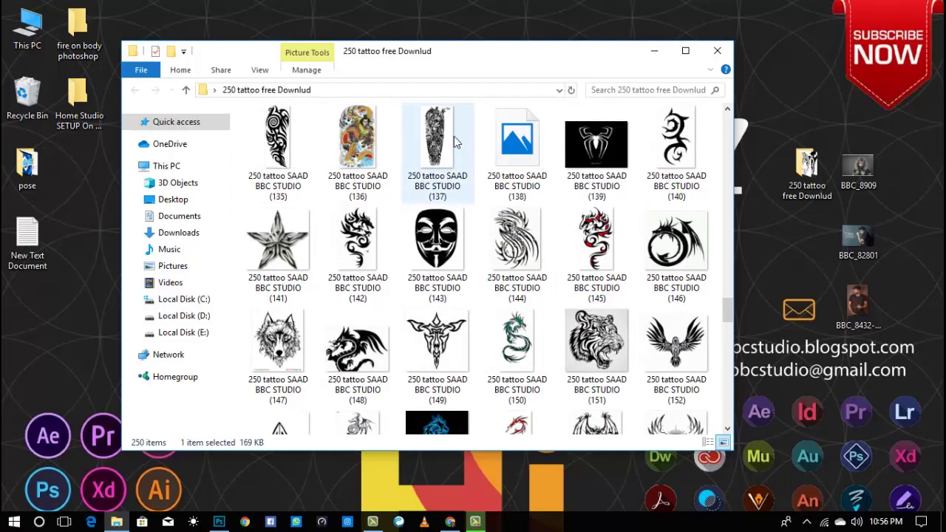
{"action": "scroll", "coordinate": [455, 142], "scroll_direction": "up", "scroll_amount": 2}
{"action": "left_click", "coordinate": [447, 244]}
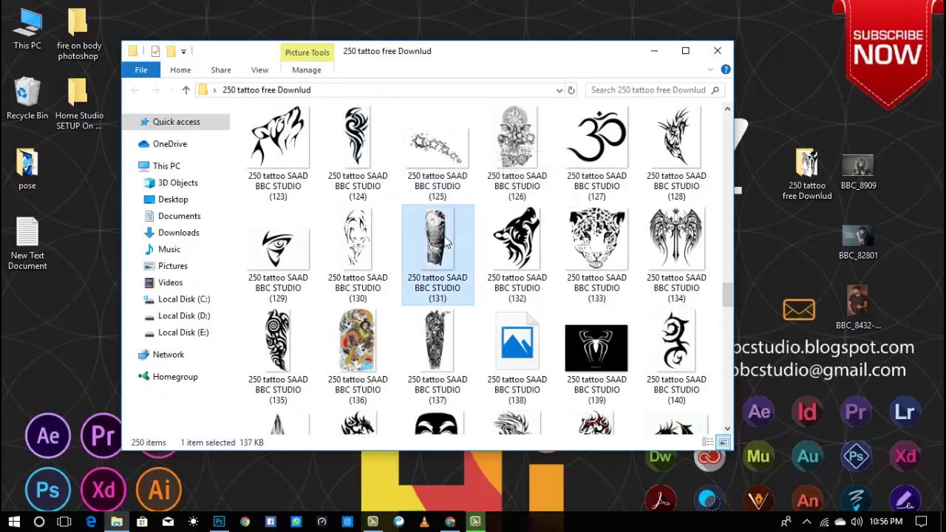
{"action": "double_click", "coordinate": [446, 244]}
Step: Try to open the clock-and-roses sleeve image in Adobe Photoshop CC 2019 from Photos, and close the preview
{"action": "left_click", "coordinate": [926, 39]}
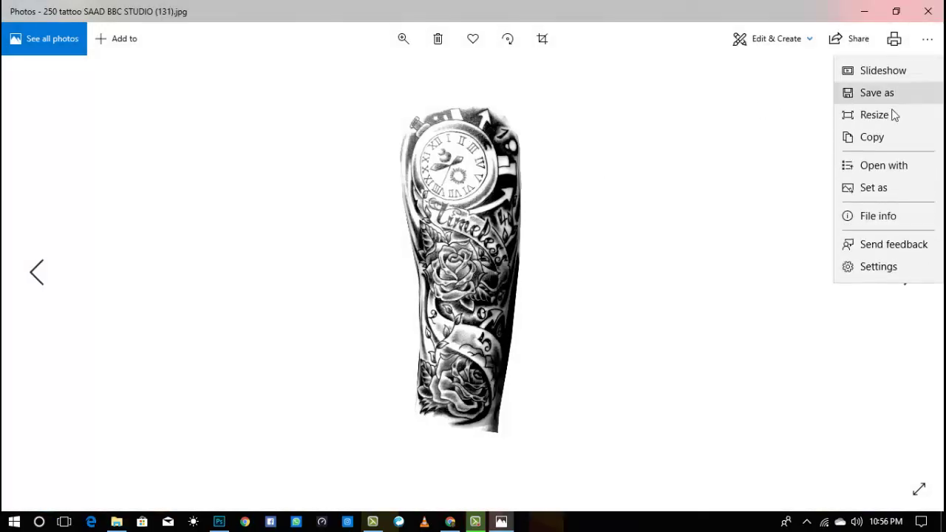
{"action": "left_click", "coordinate": [890, 166]}
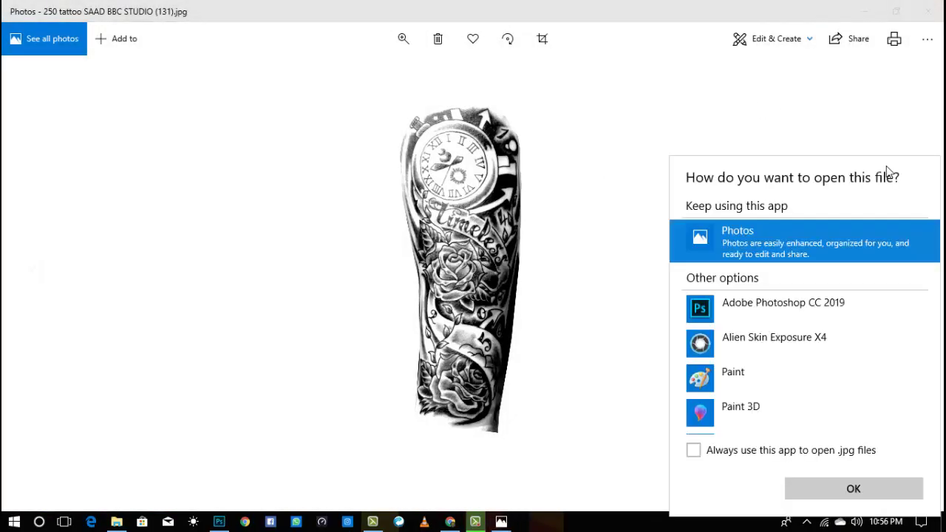
{"action": "left_click", "coordinate": [762, 304]}
{"action": "double_click", "coordinate": [775, 307]}
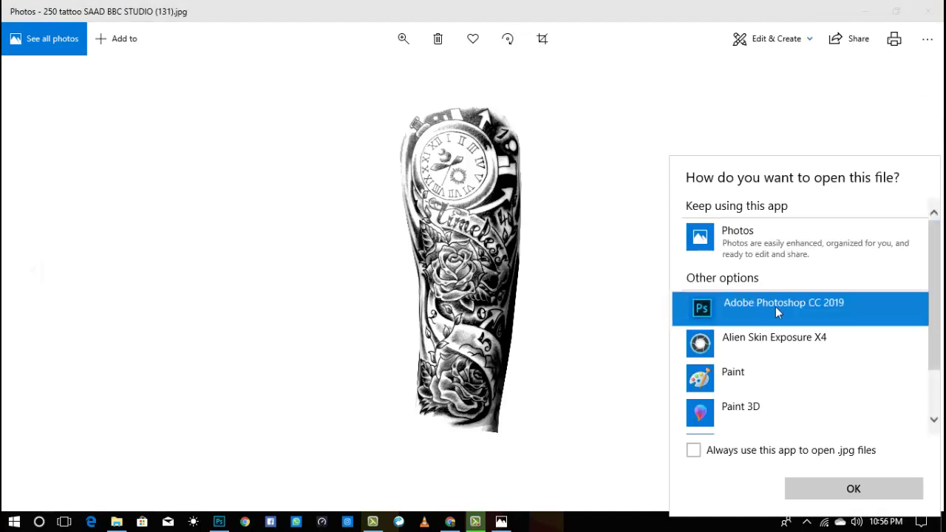
{"action": "left_click", "coordinate": [463, 207]}
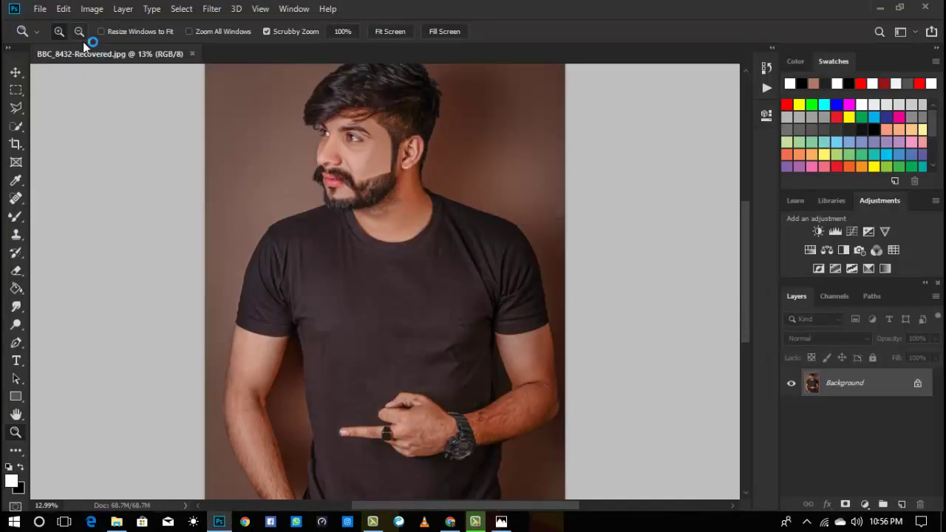
{"action": "left_click", "coordinate": [879, 8]}
{"action": "left_click", "coordinate": [932, 15]}
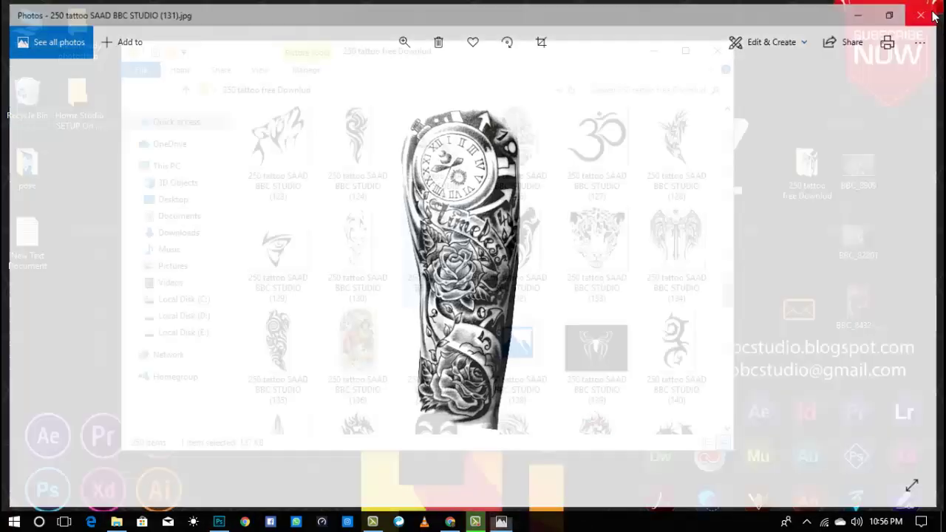
Step: Switch to Photoshop and start Open As in the "250 tattoo free Downlud" folder on the Desktop
{"action": "left_click", "coordinate": [219, 522]}
{"action": "left_click", "coordinate": [40, 8]}
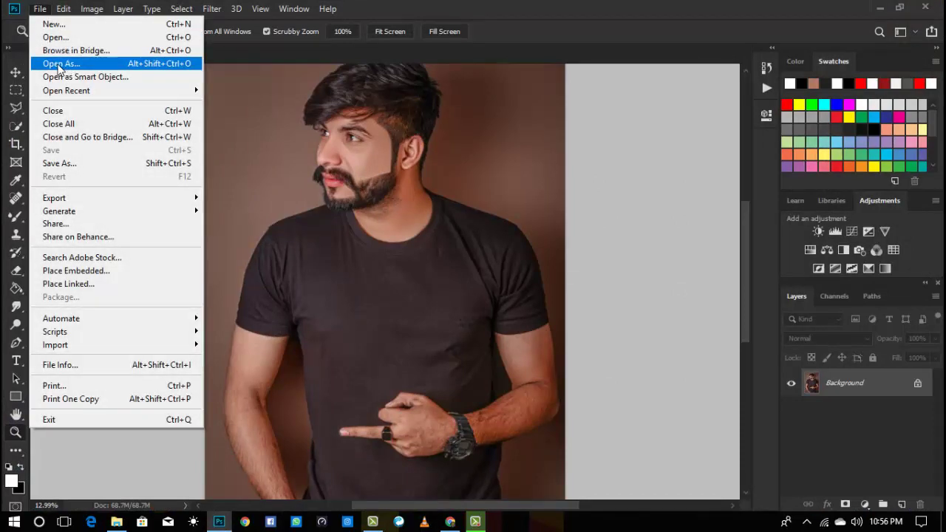
{"action": "left_click", "coordinate": [77, 65]}
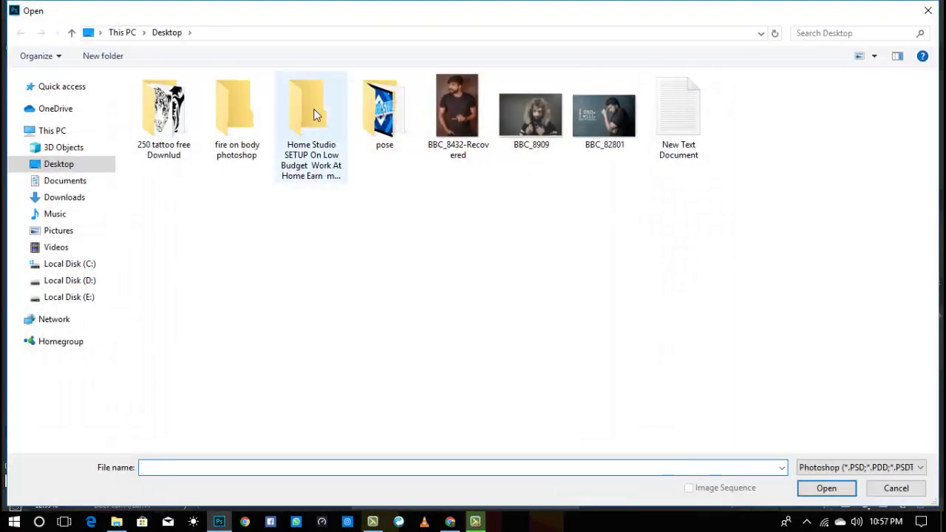
{"action": "double_click", "coordinate": [167, 127]}
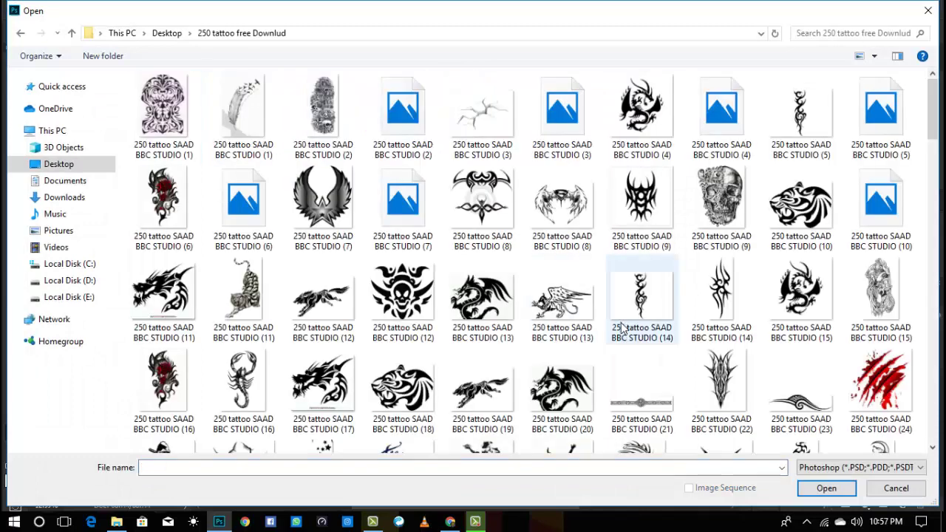
Step: Open 250 tattoo SAAD BBC STUDIO (131) as a Camera Raw file and bring it into Photoshop without adjustments
{"action": "scroll", "coordinate": [622, 329], "scroll_direction": "down", "scroll_amount": 5}
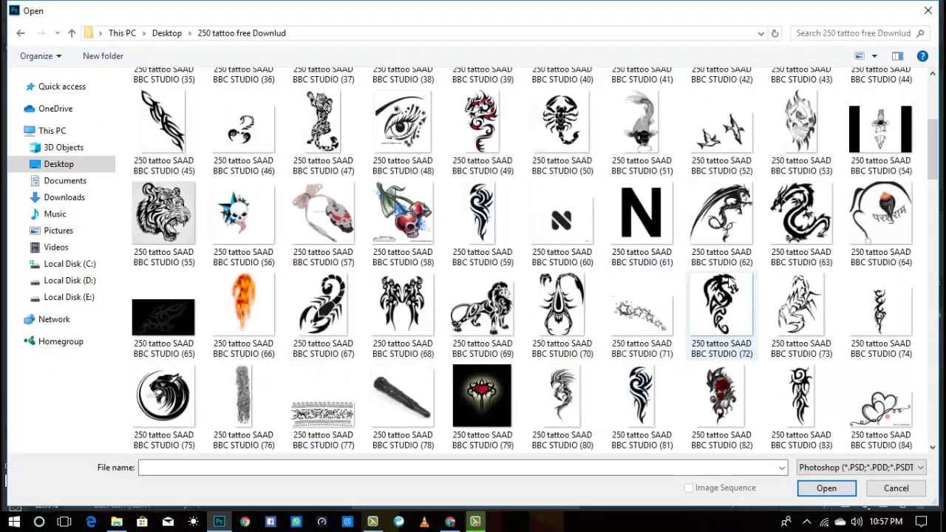
{"action": "scroll", "coordinate": [636, 310], "scroll_direction": "down", "scroll_amount": 3}
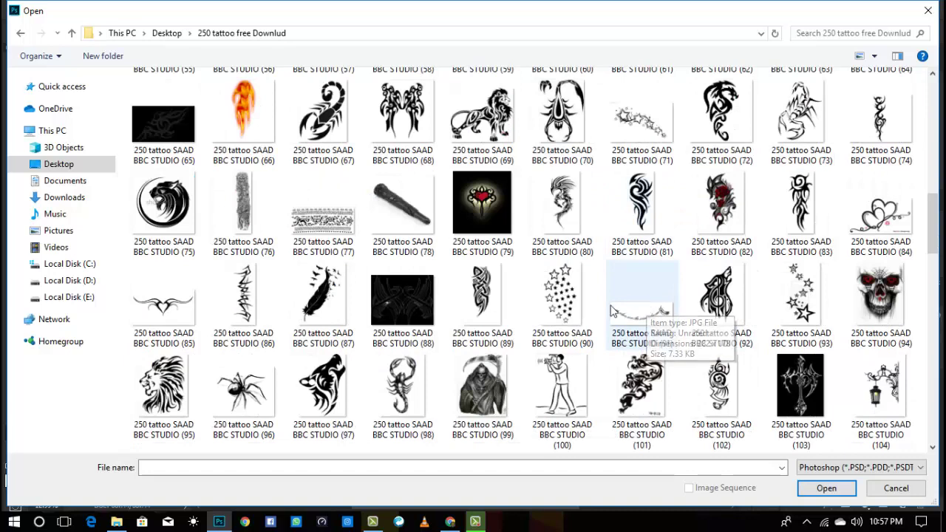
{"action": "scroll", "coordinate": [611, 310], "scroll_direction": "down", "scroll_amount": 3}
{"action": "scroll", "coordinate": [787, 294], "scroll_direction": "down", "scroll_amount": 3}
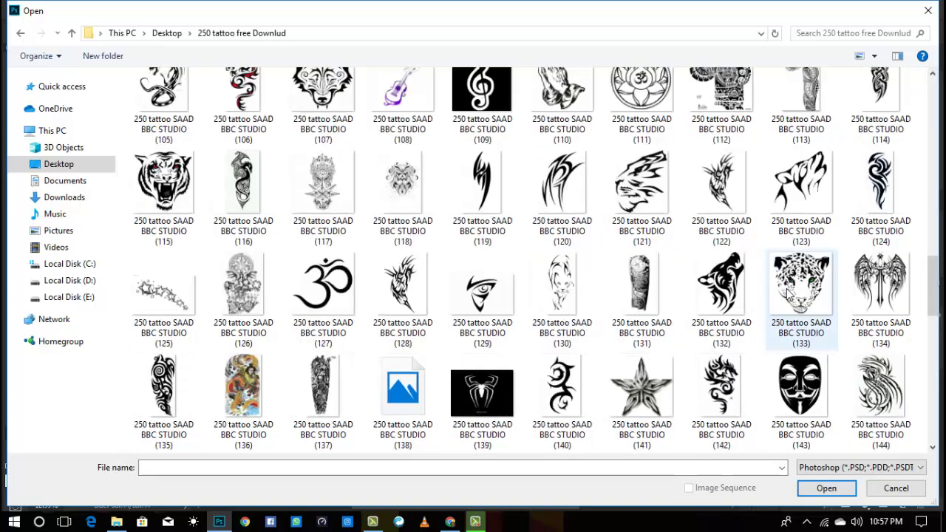
{"action": "left_click", "coordinate": [643, 299]}
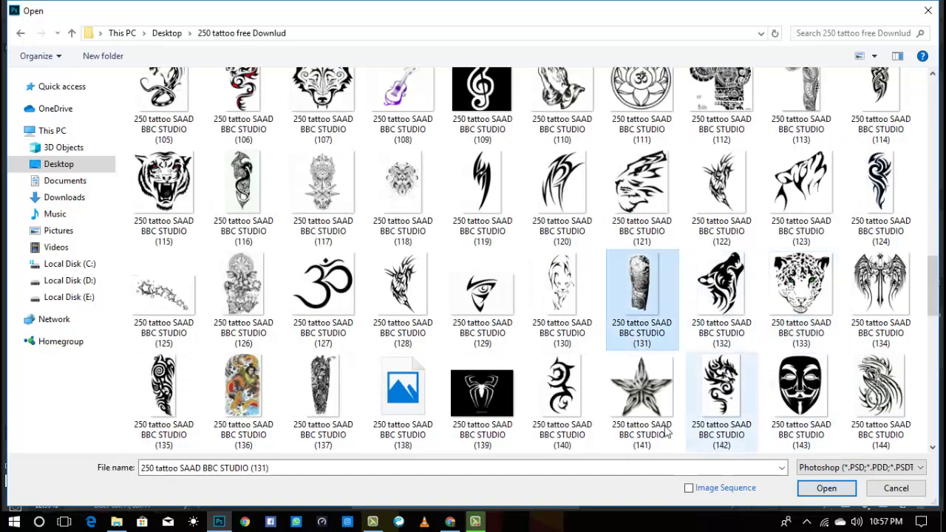
{"action": "left_click", "coordinate": [828, 473]}
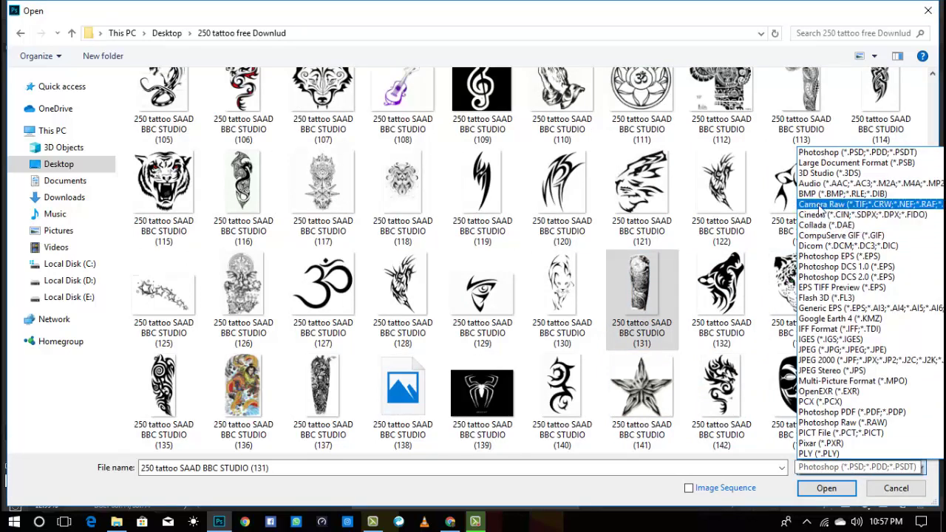
{"action": "left_click", "coordinate": [850, 206]}
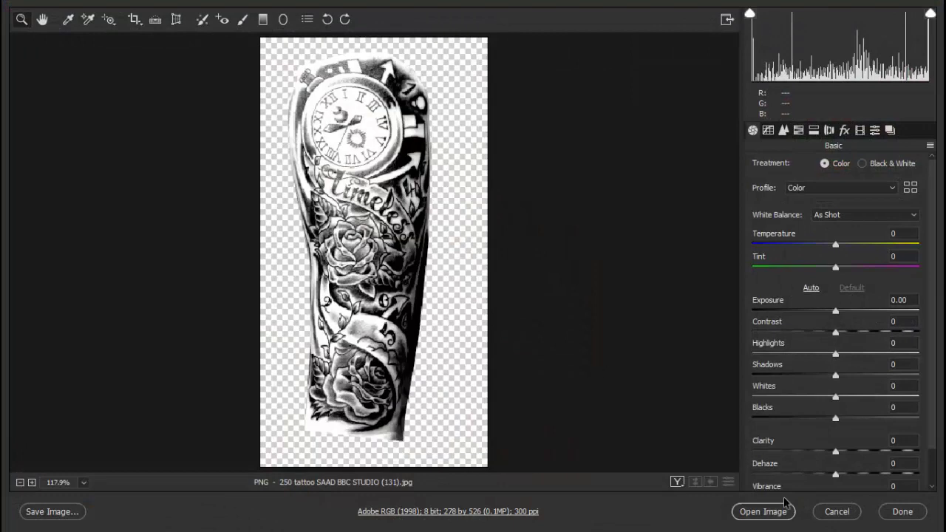
{"action": "left_click", "coordinate": [768, 517]}
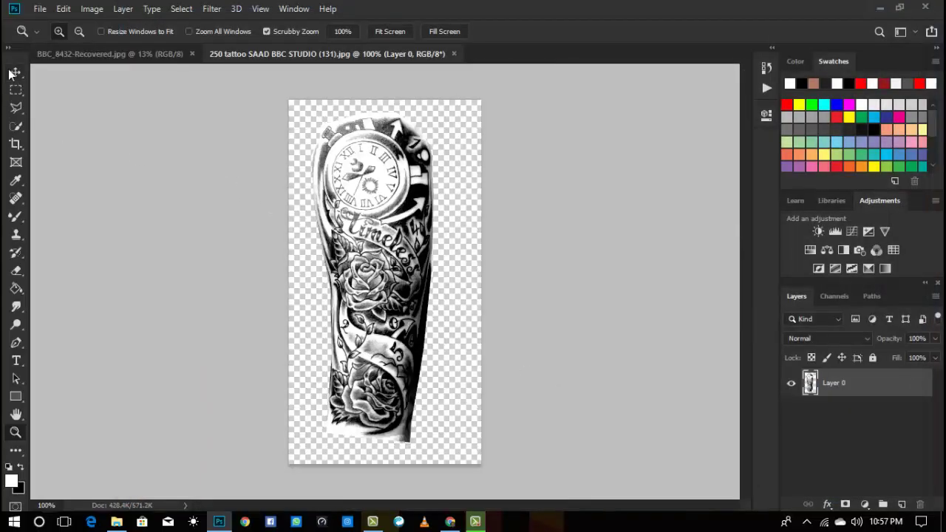
Step: Copy the clock-and-roses sleeve into the BBC_8432-Recovered portrait with the Move tool and enlarge it to about 226%
{"action": "left_click", "coordinate": [14, 71]}
{"action": "left_click_drag", "start_coordinate": [370, 281], "coordinate": [250, 251]}
{"action": "left_click_drag", "start_coordinate": [329, 410], "coordinate": [334, 425]}
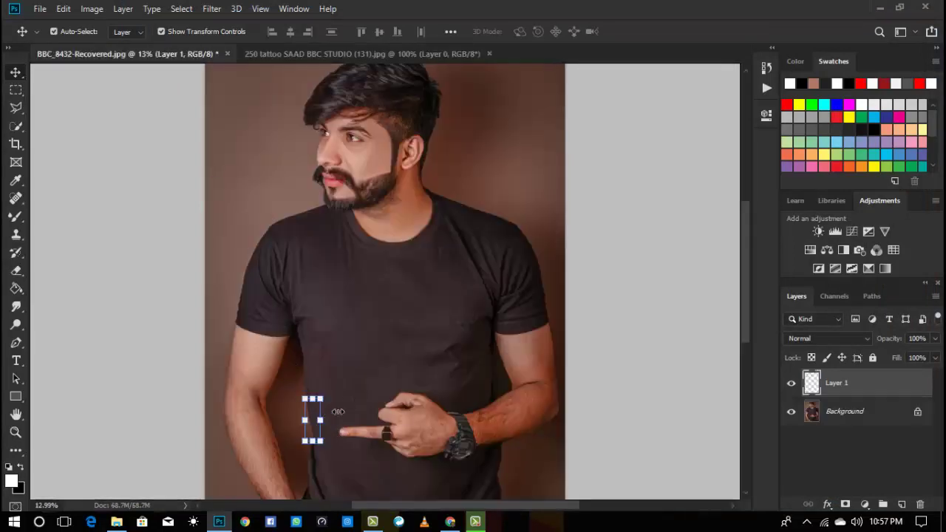
{"action": "scroll", "coordinate": [334, 425], "scroll_direction": "down", "scroll_amount": 2}
{"action": "left_click_drag", "start_coordinate": [330, 387], "coordinate": [342, 429]}
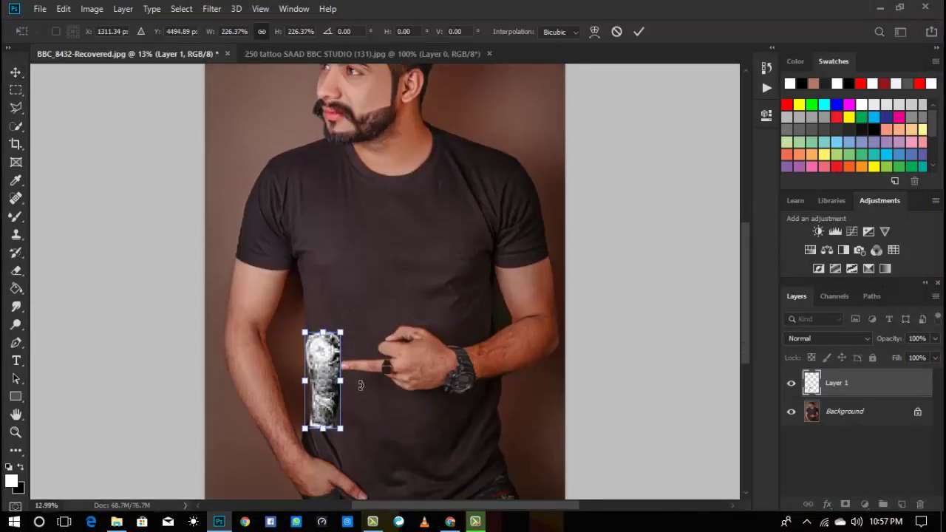
Step: Flip the sleeve tattoo horizontally, position it over the man's hanging arm and enlarge it to about 380%
{"action": "right_click", "coordinate": [365, 379]}
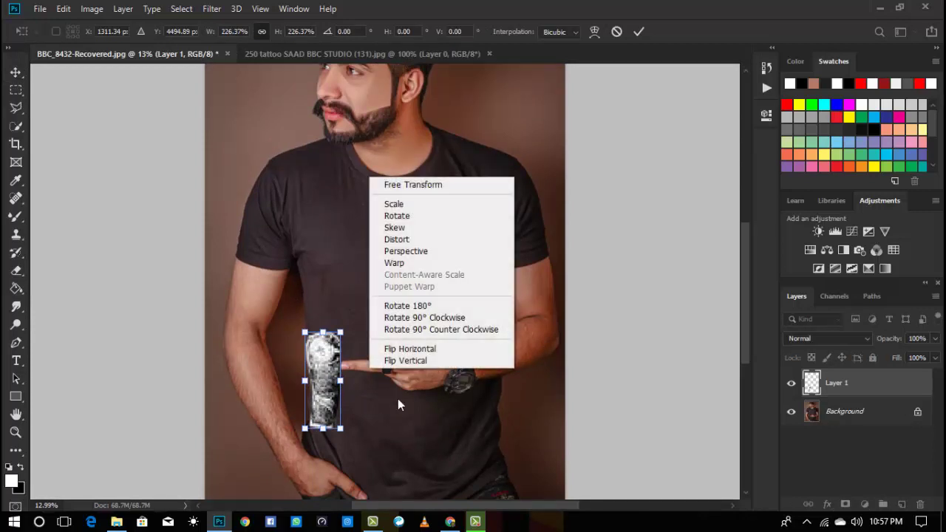
{"action": "left_click", "coordinate": [421, 348]}
{"action": "left_click_drag", "start_coordinate": [325, 367], "coordinate": [255, 257]}
{"action": "left_click_drag", "start_coordinate": [270, 317], "coordinate": [295, 386]}
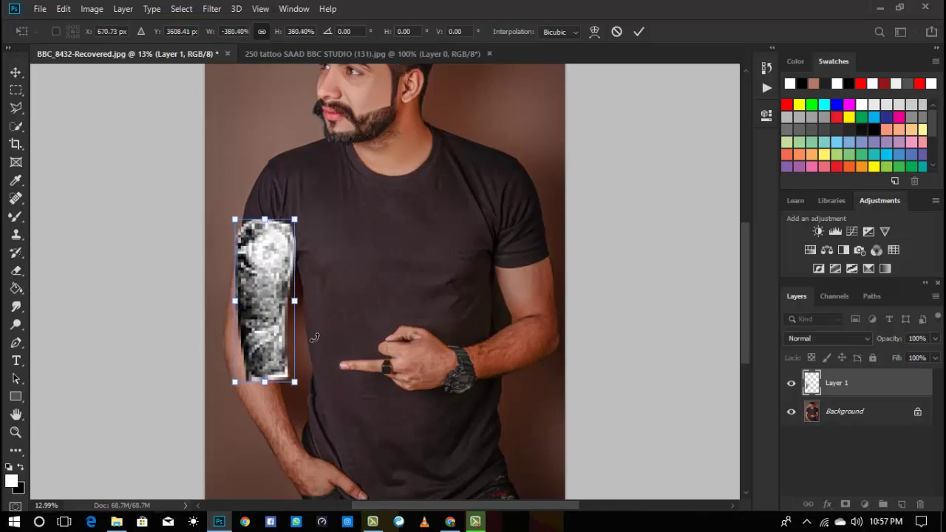
Step: Tilt the sleeve tattoo to about 15.6° along the upper arm, scale it to about 414% and apply the transform
{"action": "left_click_drag", "start_coordinate": [316, 294], "coordinate": [280, 251]}
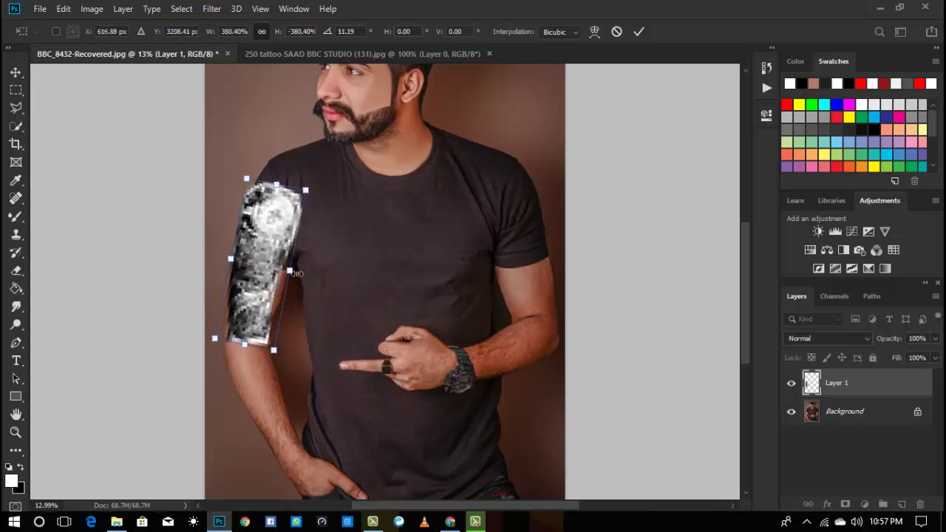
{"action": "left_click_drag", "start_coordinate": [279, 353], "coordinate": [284, 368]}
{"action": "left_click_drag", "start_coordinate": [273, 318], "coordinate": [273, 310]}
{"action": "left_click_drag", "start_coordinate": [277, 271], "coordinate": [299, 293]}
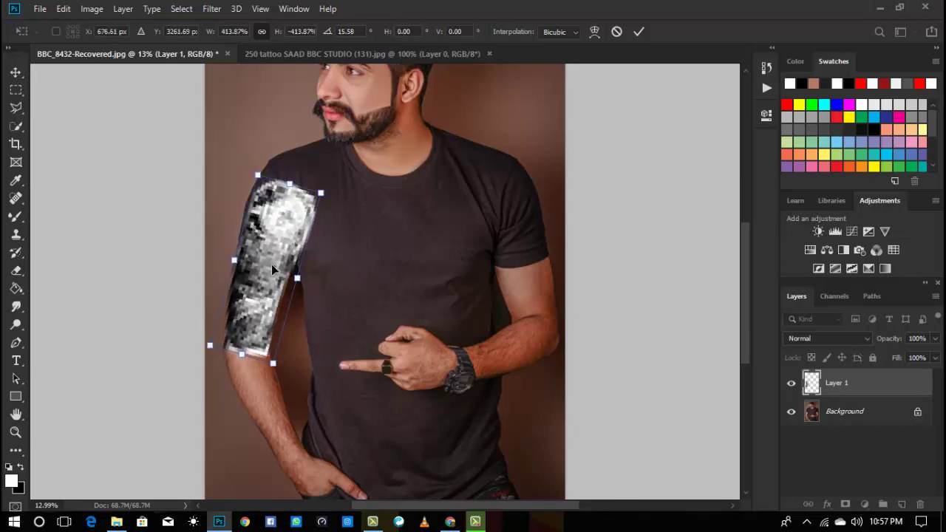
{"action": "left_click", "coordinate": [638, 32]}
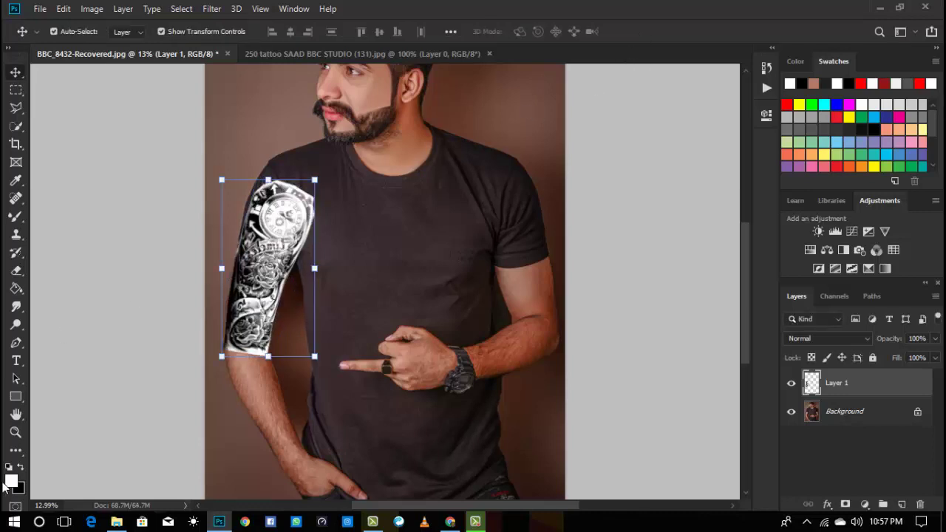
Step: Rotate the sleeve tattoo about 2° more to follow the upper arm and apply the transform
{"action": "left_click", "coordinate": [17, 432]}
{"action": "left_click_drag", "start_coordinate": [248, 304], "coordinate": [321, 328]}
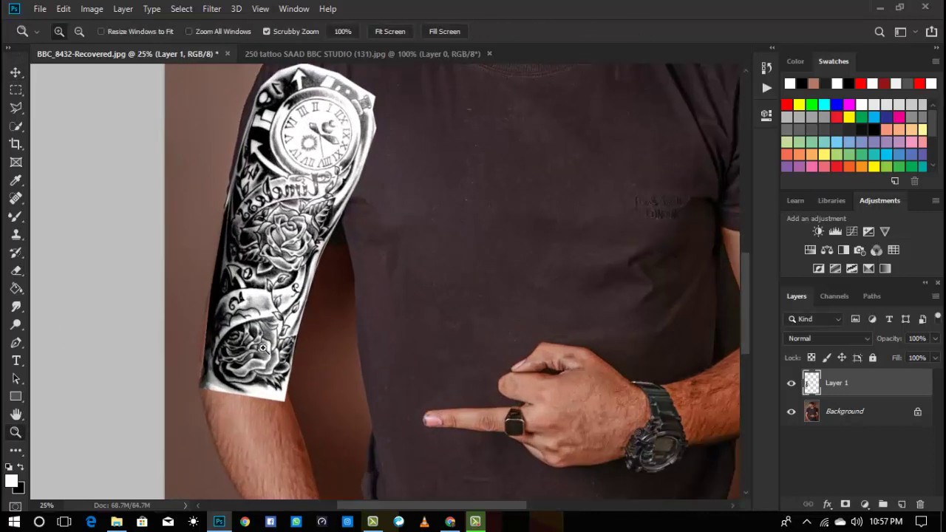
{"action": "left_click", "coordinate": [16, 72]}
{"action": "left_click_drag", "start_coordinate": [277, 257], "coordinate": [269, 258]}
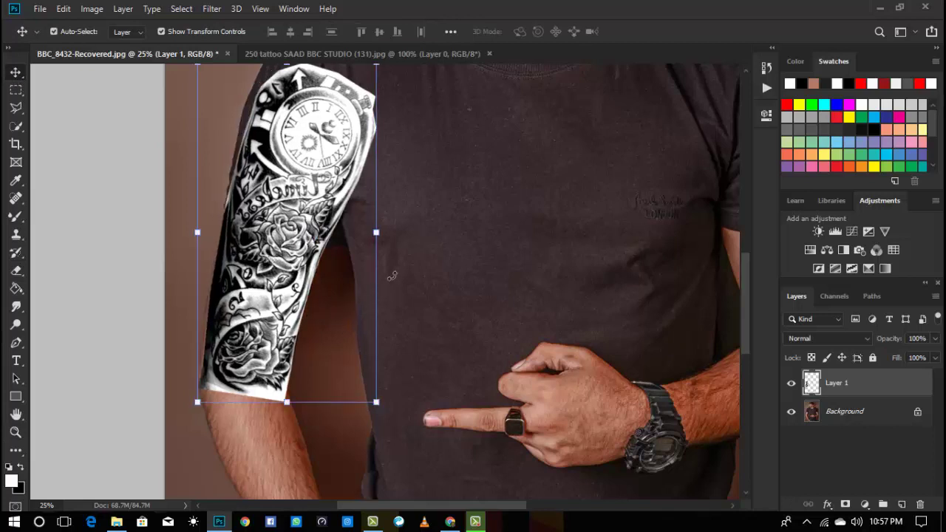
{"action": "left_click", "coordinate": [391, 234]}
{"action": "left_click_drag", "start_coordinate": [393, 235], "coordinate": [393, 240]}
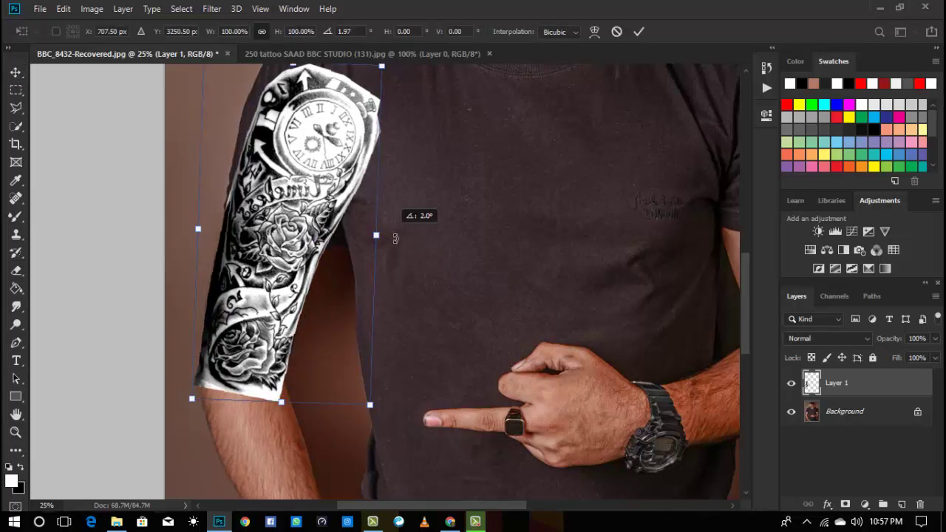
{"action": "left_click", "coordinate": [638, 31]}
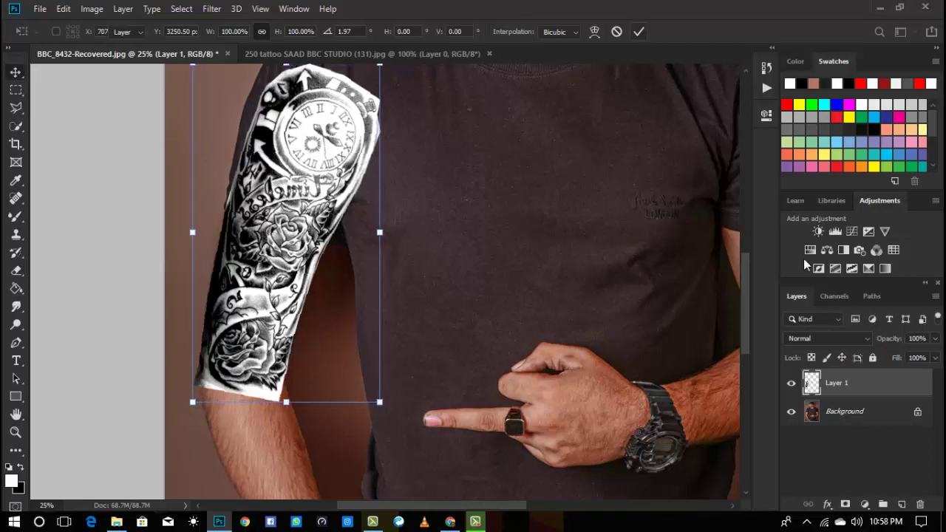
Step: Set the blend mode of the tattoo layer to Multiply
{"action": "left_click", "coordinate": [819, 338]}
{"action": "left_click", "coordinate": [815, 220]}
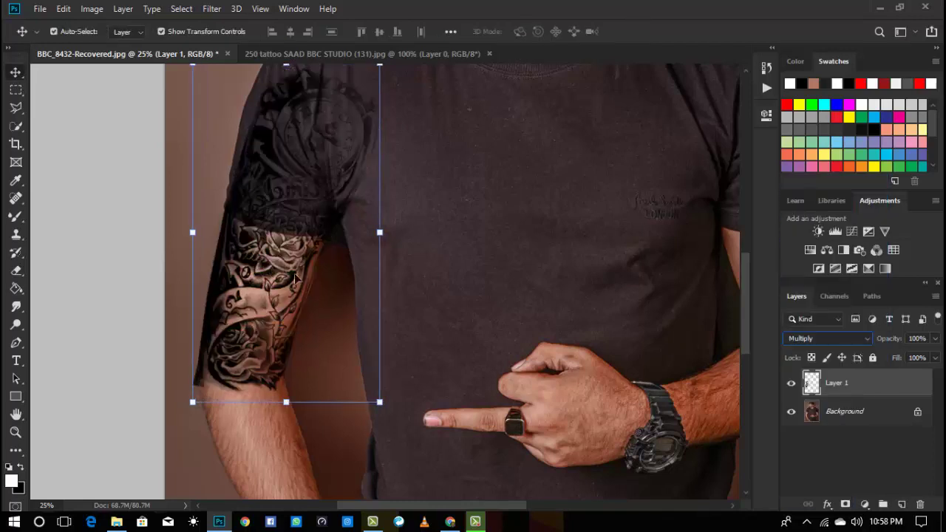
{"action": "left_click", "coordinate": [286, 355]}
{"action": "left_click", "coordinate": [251, 178]}
Step: Erase the part of the tattoo that covers the shirt sleeve and shoulder using a soft 700 px Eraser
{"action": "left_click", "coordinate": [17, 271]}
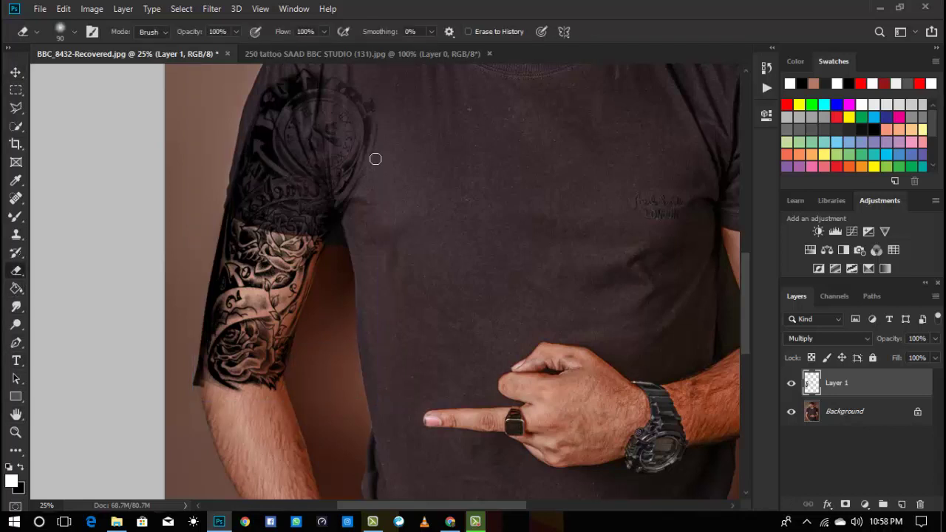
{"action": "key", "text": "bracketright"}
{"action": "key", "text": "bracketright"}
{"action": "key", "text": "bracketright"}
{"action": "key", "text": "bracketright"}
{"action": "key", "text": "bracketright"}
{"action": "key", "text": "bracketright"}
{"action": "key", "text": "bracketright"}
{"action": "key", "text": "bracketright"}
{"action": "scroll", "coordinate": [408, 243], "scroll_direction": "up", "scroll_amount": 2}
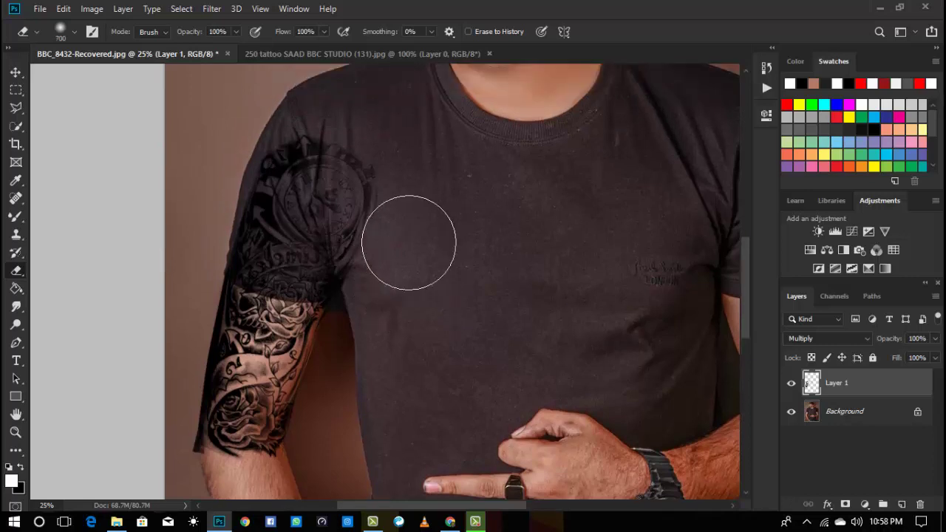
{"action": "mouse_move", "coordinate": [384, 232]}
{"action": "left_mouse_down"}
{"action": "mouse_move", "coordinate": [364, 179]}
{"action": "mouse_move", "coordinate": [348, 172]}
{"action": "mouse_move", "coordinate": [318, 236]}
{"action": "mouse_move", "coordinate": [316, 208]}
{"action": "mouse_move", "coordinate": [311, 245]}
{"action": "mouse_move", "coordinate": [285, 263]}
{"action": "mouse_move", "coordinate": [272, 232]}
{"action": "mouse_move", "coordinate": [263, 270]}
{"action": "mouse_move", "coordinate": [263, 253]}
{"action": "mouse_move", "coordinate": [248, 278]}
{"action": "mouse_move", "coordinate": [315, 298]}
{"action": "mouse_move", "coordinate": [256, 288]}
{"action": "mouse_move", "coordinate": [359, 302]}
{"action": "mouse_move", "coordinate": [299, 272]}
{"action": "mouse_move", "coordinate": [356, 264]}
{"action": "mouse_move", "coordinate": [239, 273]}
{"action": "left_mouse_up"}
Step: Erase the tattoo's dark overhang along the outer edge of the arm with a 150 px Eraser
{"action": "key", "text": "bracketleft"}
{"action": "key", "text": "bracketleft"}
{"action": "key", "text": "bracketleft"}
{"action": "key", "text": "bracketleft"}
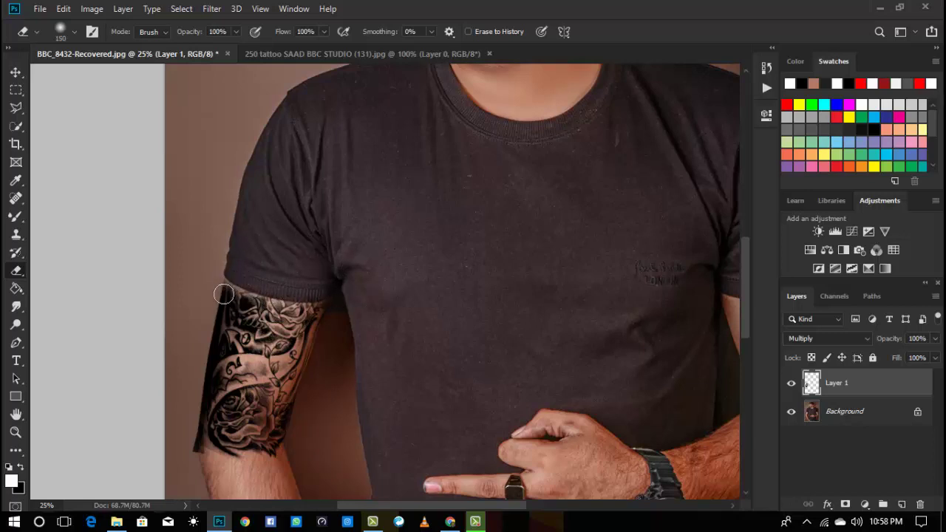
{"action": "mouse_move", "coordinate": [210, 371]}
{"action": "left_mouse_down"}
{"action": "mouse_move", "coordinate": [202, 434]}
{"action": "mouse_move", "coordinate": [212, 479]}
{"action": "left_mouse_up"}
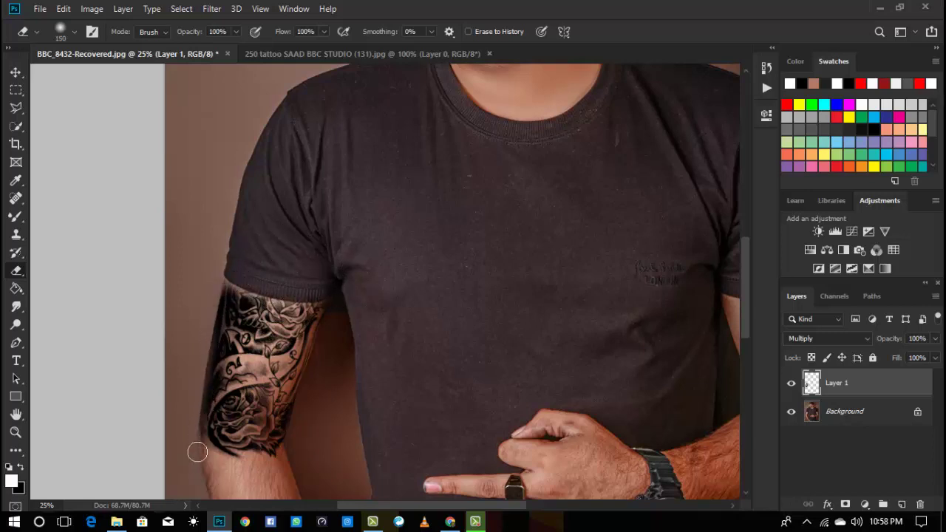
{"action": "left_click_drag", "start_coordinate": [205, 379], "coordinate": [229, 280]}
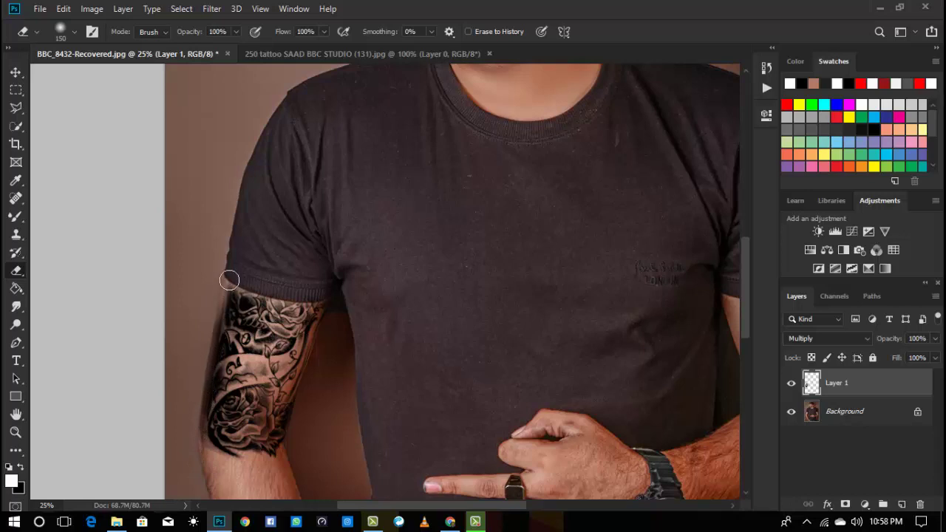
{"action": "scroll", "coordinate": [403, 337], "scroll_direction": "down", "scroll_amount": 3}
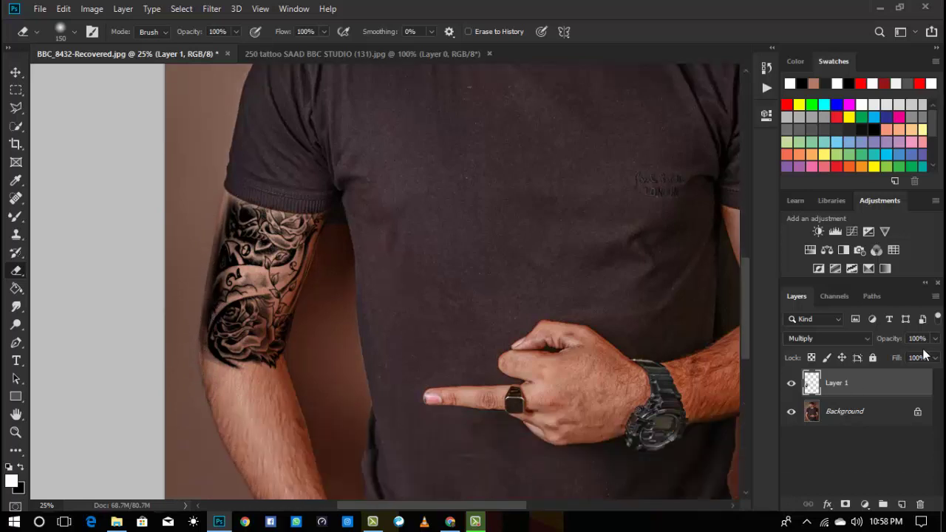
Step: Lower the tattoo layer's opacity to 42% and check the blend on the arm
{"action": "left_click_drag", "start_coordinate": [935, 340], "coordinate": [896, 354]}
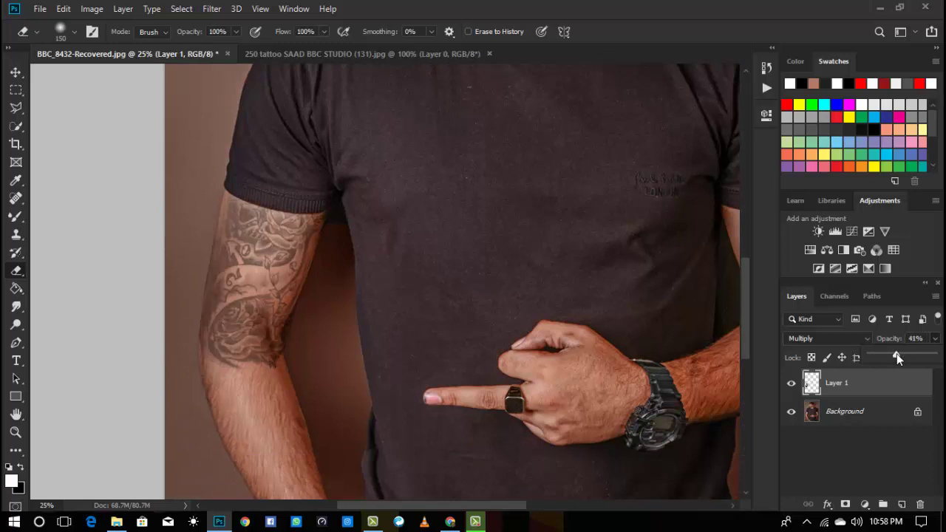
{"action": "left_click", "coordinate": [15, 431]}
{"action": "left_click_drag", "start_coordinate": [391, 280], "coordinate": [307, 384]}
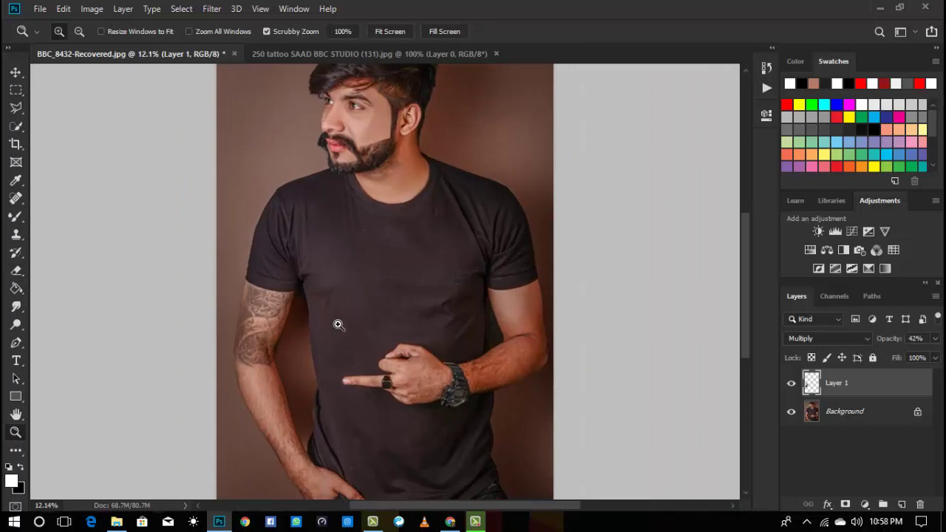
{"action": "left_click_drag", "start_coordinate": [300, 312], "coordinate": [334, 370]}
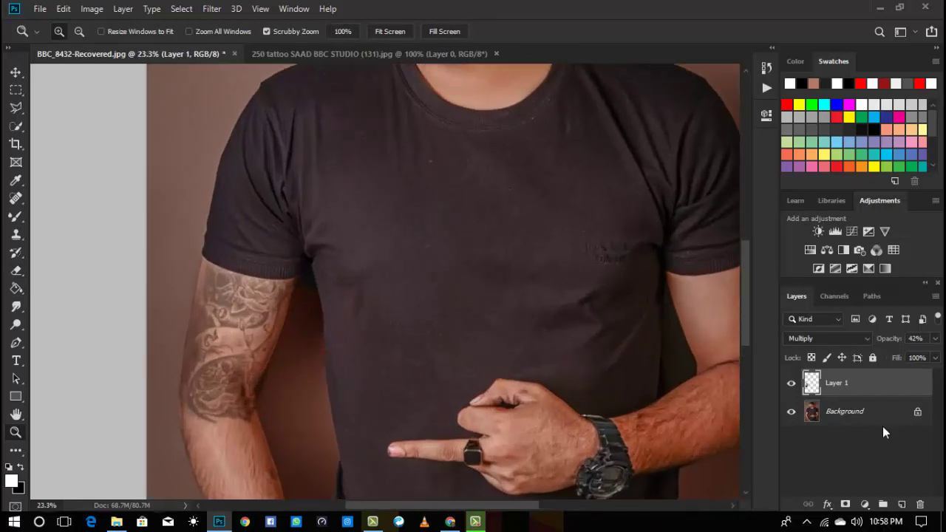
Step: Add a Selective Color adjustment clipped to the tattoo layer, with Blacks at Cyan -11, Magenta +16, Yellow +6 and Black +49
{"action": "left_click", "coordinate": [865, 503]}
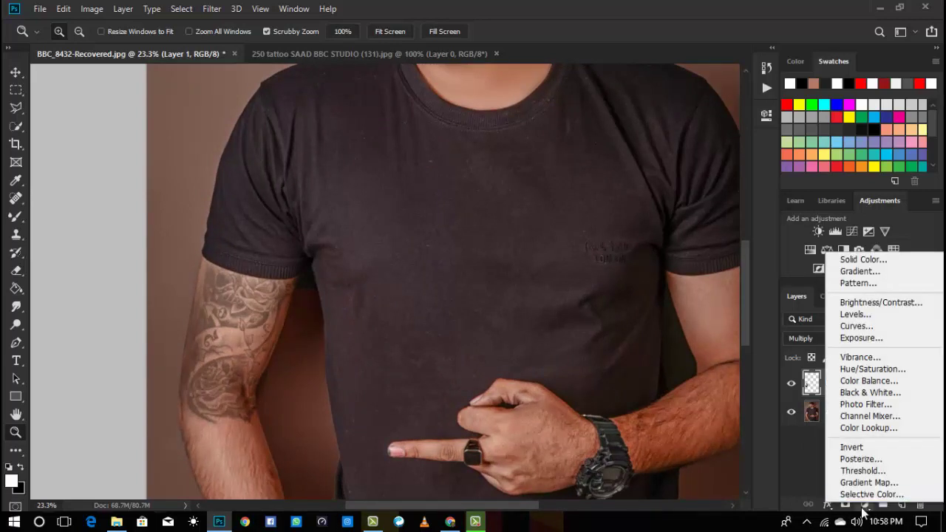
{"action": "left_click", "coordinate": [868, 494]}
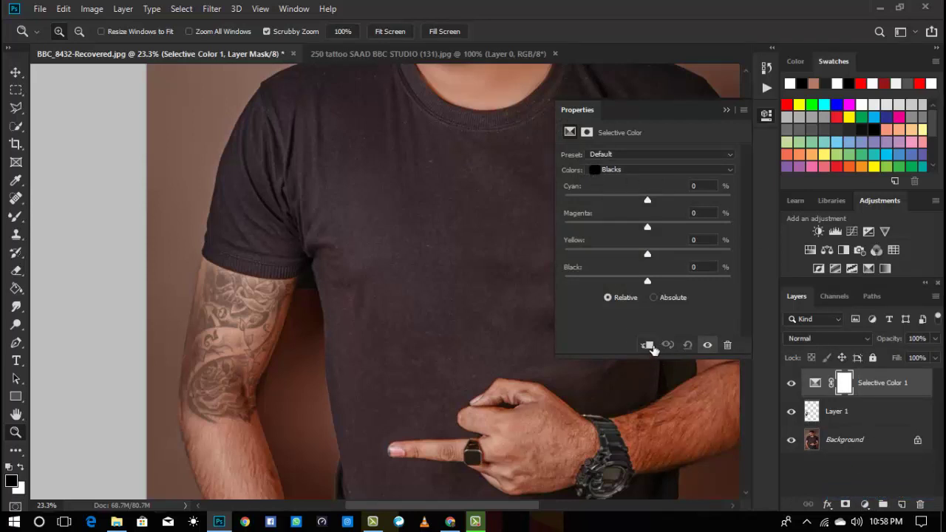
{"action": "left_click", "coordinate": [647, 345]}
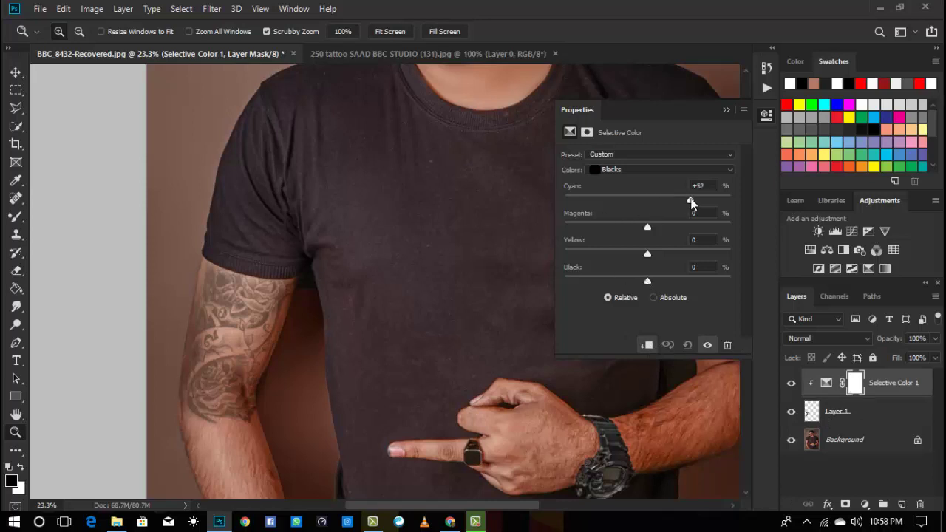
{"action": "mouse_move", "coordinate": [691, 201]}
{"action": "left_mouse_down"}
{"action": "mouse_move", "coordinate": [599, 200]}
{"action": "mouse_move", "coordinate": [696, 200]}
{"action": "left_mouse_up"}
{"action": "mouse_move", "coordinate": [622, 202]}
{"action": "left_mouse_down"}
{"action": "mouse_move", "coordinate": [686, 202]}
{"action": "mouse_move", "coordinate": [639, 200]}
{"action": "left_mouse_up"}
{"action": "left_click_drag", "start_coordinate": [649, 251], "coordinate": [662, 233]}
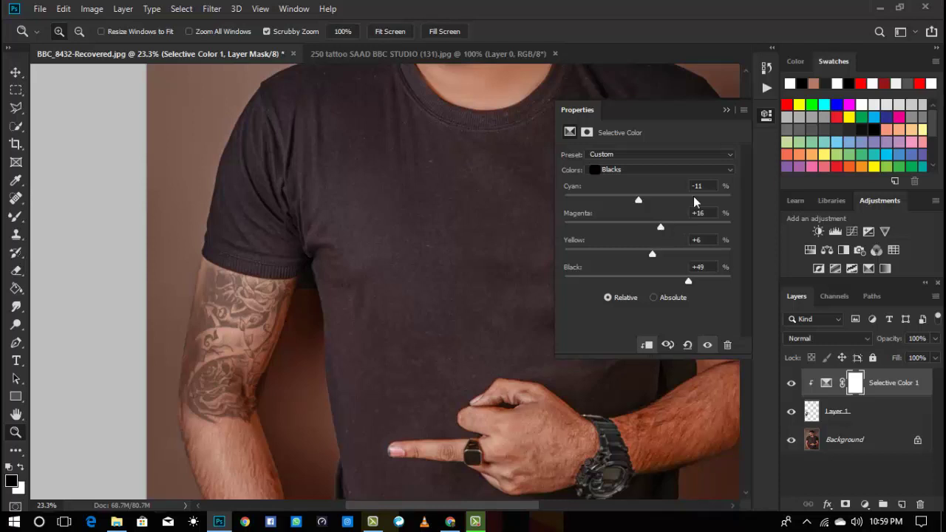
{"action": "left_click", "coordinate": [726, 109]}
Step: Review the whole tattooed portrait, and switch to the 250 tattoo SAAD BBC STUDIO (131).jpg document
{"action": "right_click", "coordinate": [576, 200]}
{"action": "left_click", "coordinate": [595, 204]}
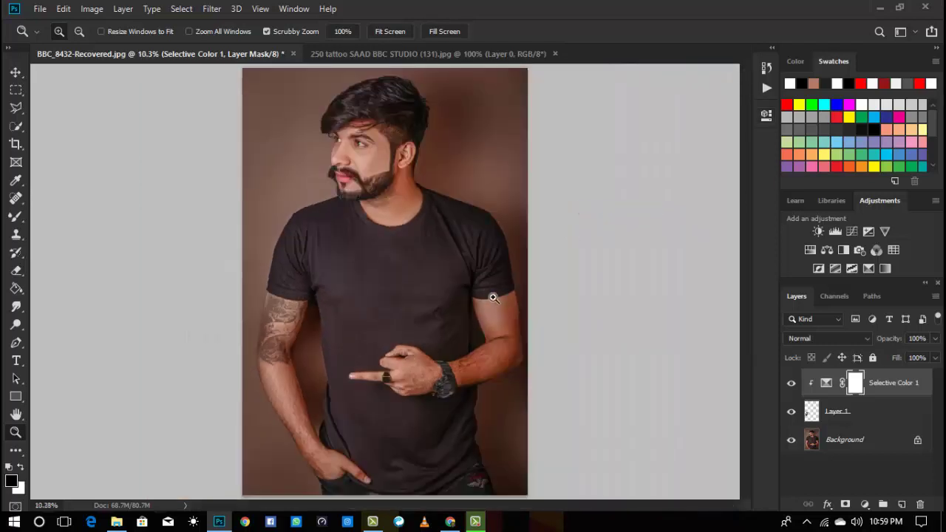
{"action": "left_click", "coordinate": [393, 347]}
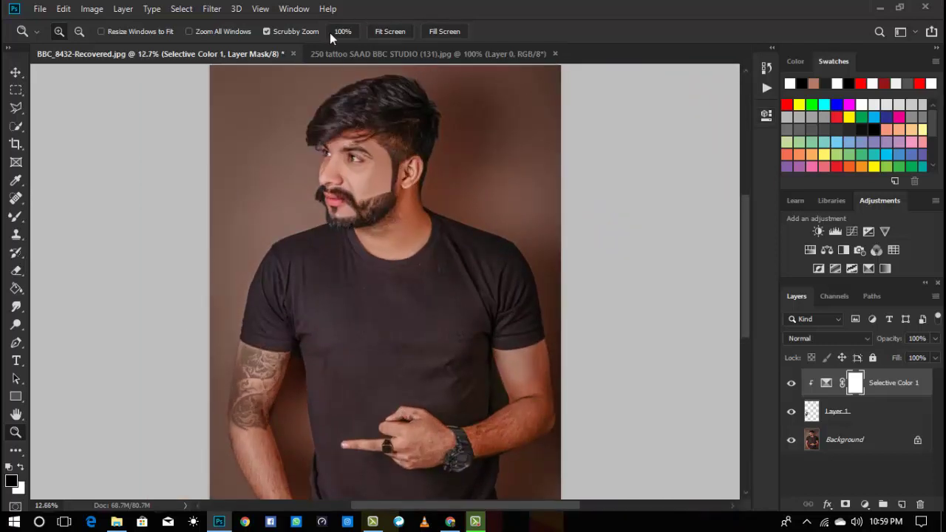
{"action": "left_click", "coordinate": [343, 53]}
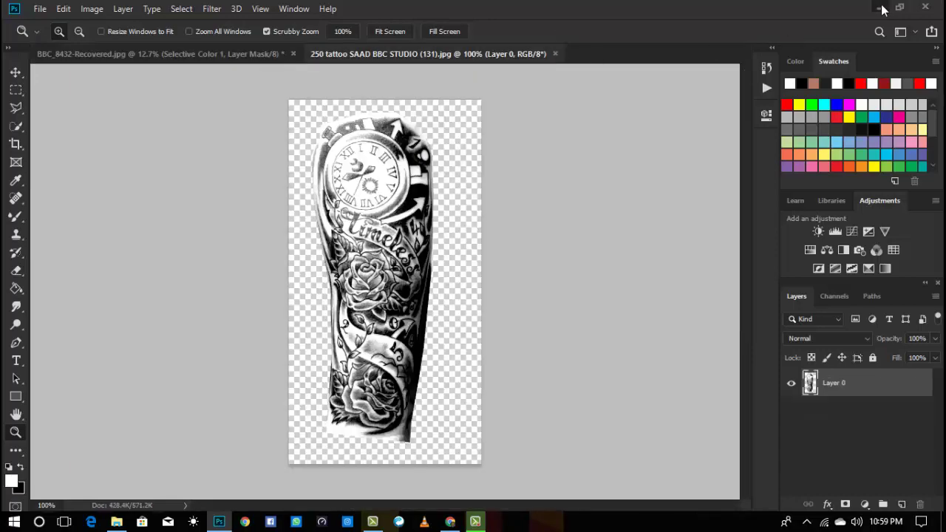
Step: Browse the tattoo designs in the 250 tattoo free Downlud folder and open 250 tattoo SAAD BBC STUDIO (221).jpg for viewing
{"action": "left_click", "coordinate": [879, 8]}
{"action": "left_click", "coordinate": [674, 159]}
{"action": "scroll", "coordinate": [675, 184], "scroll_direction": "down", "scroll_amount": 3}
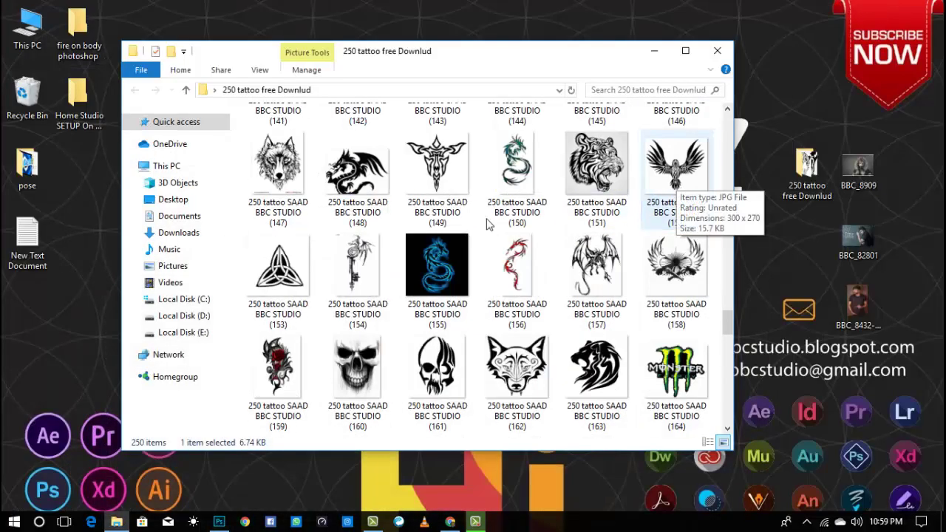
{"action": "scroll", "coordinate": [488, 224], "scroll_direction": "down", "scroll_amount": 6}
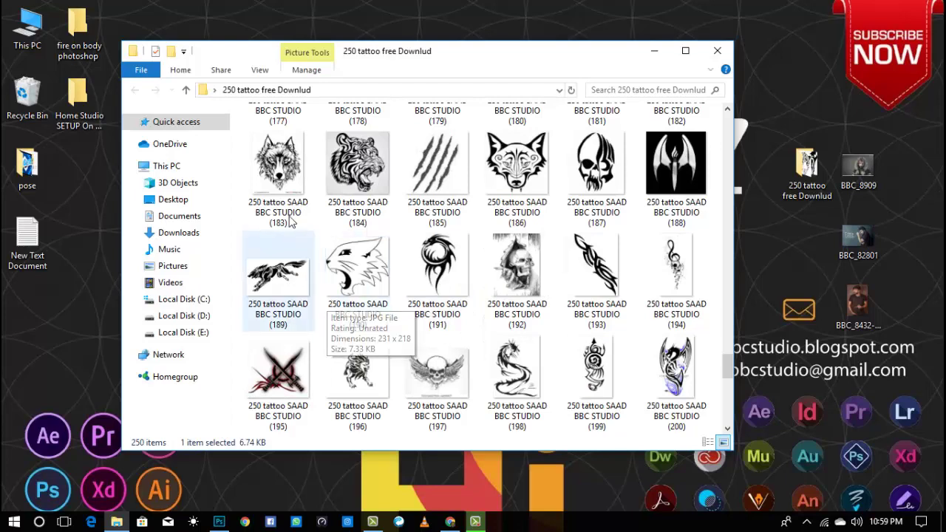
{"action": "left_click", "coordinate": [290, 221]}
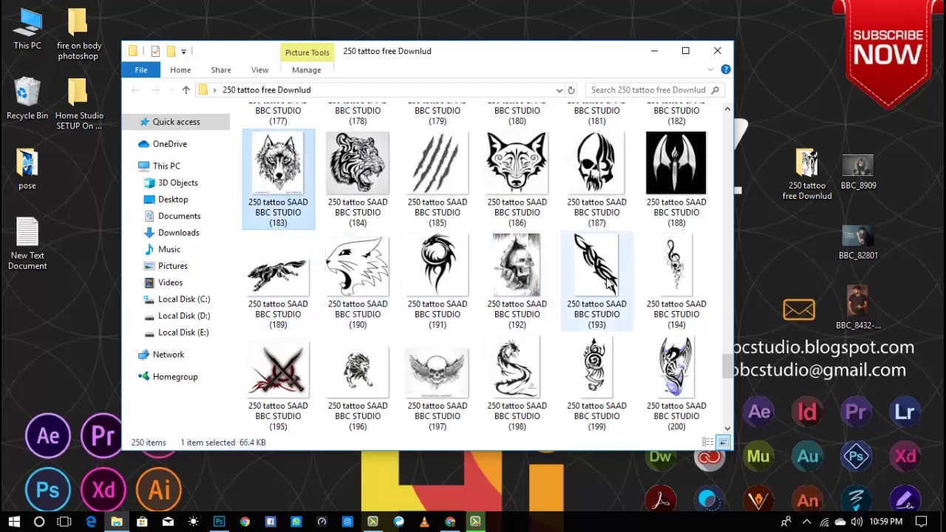
{"action": "left_click", "coordinate": [661, 277]}
{"action": "scroll", "coordinate": [428, 359], "scroll_direction": "down", "scroll_amount": 2}
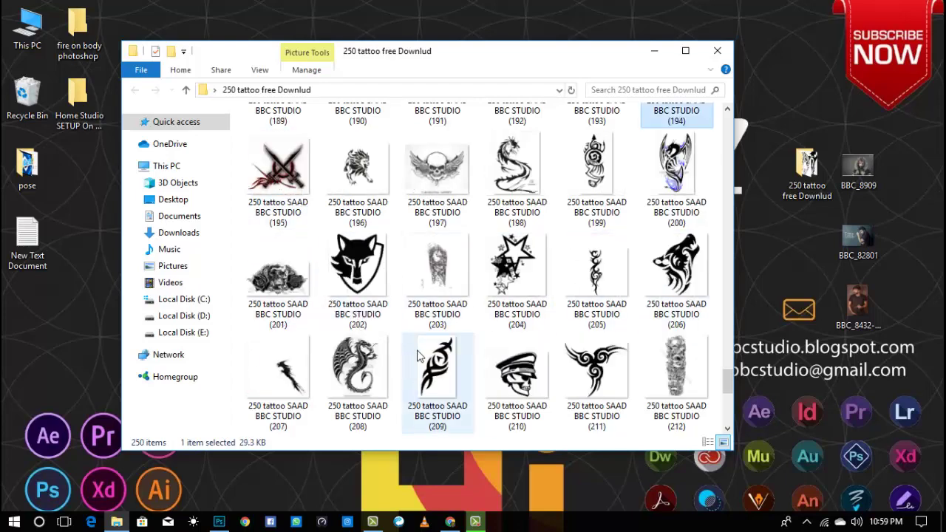
{"action": "scroll", "coordinate": [579, 319], "scroll_direction": "down", "scroll_amount": 2}
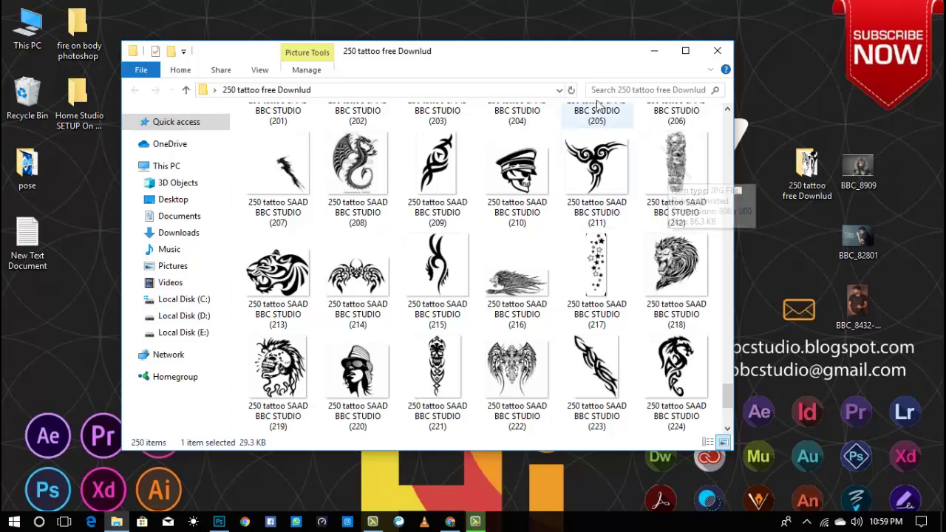
{"action": "left_click", "coordinate": [446, 360]}
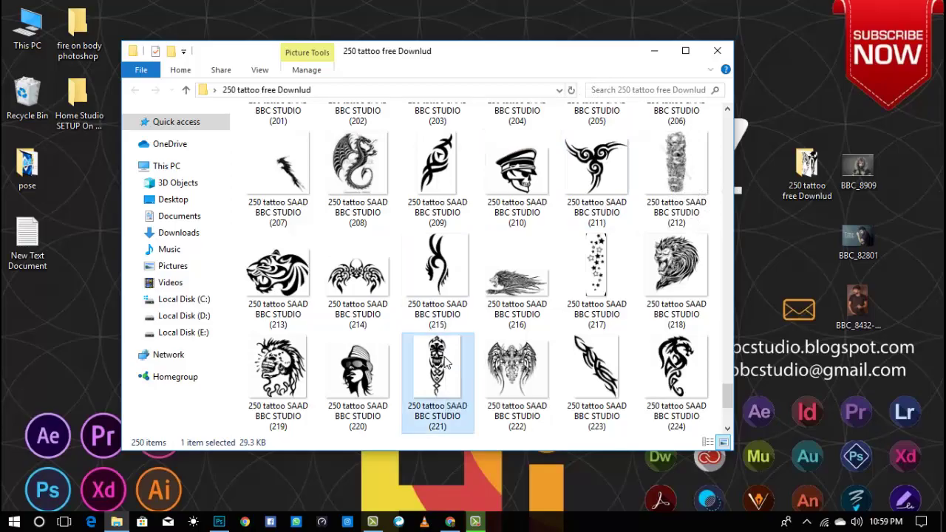
{"action": "double_click", "coordinate": [444, 359]}
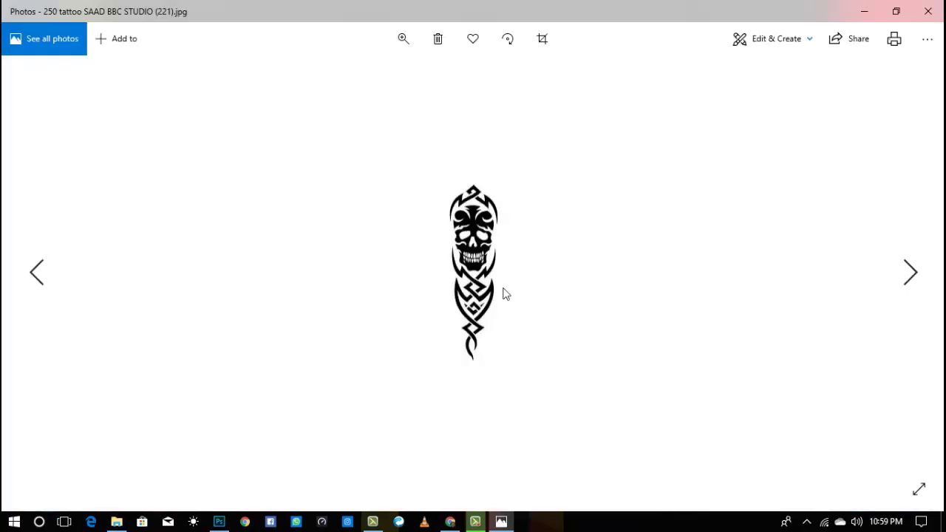
Step: Open the skull tattoo image 250 tattoo SAAD BBC STUDIO (221).jpg in Adobe Photoshop CC 2019
{"action": "left_click", "coordinate": [926, 39]}
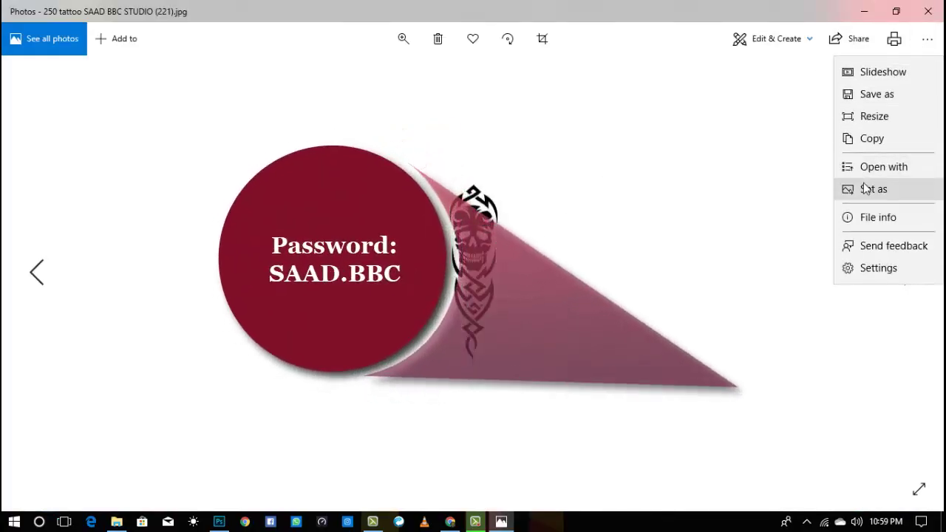
{"action": "left_click", "coordinate": [865, 182]}
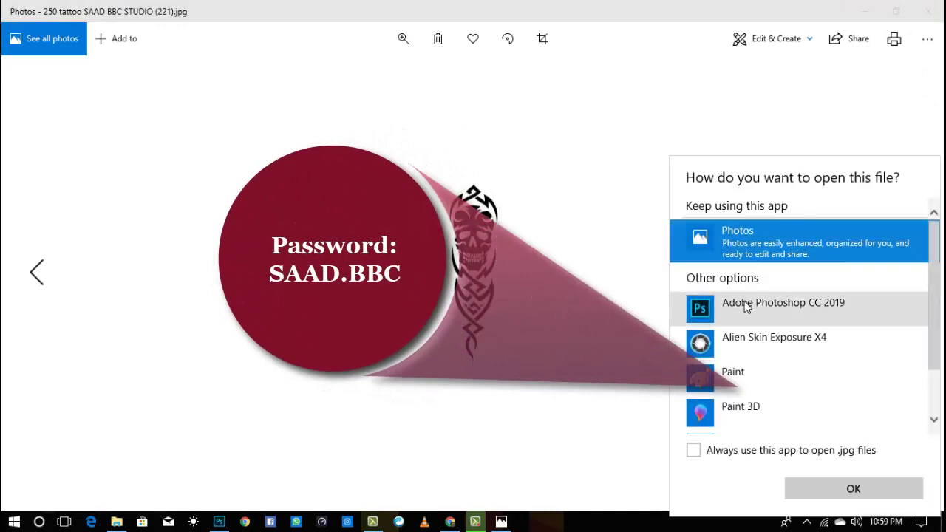
{"action": "left_click", "coordinate": [746, 307]}
{"action": "double_click", "coordinate": [747, 304]}
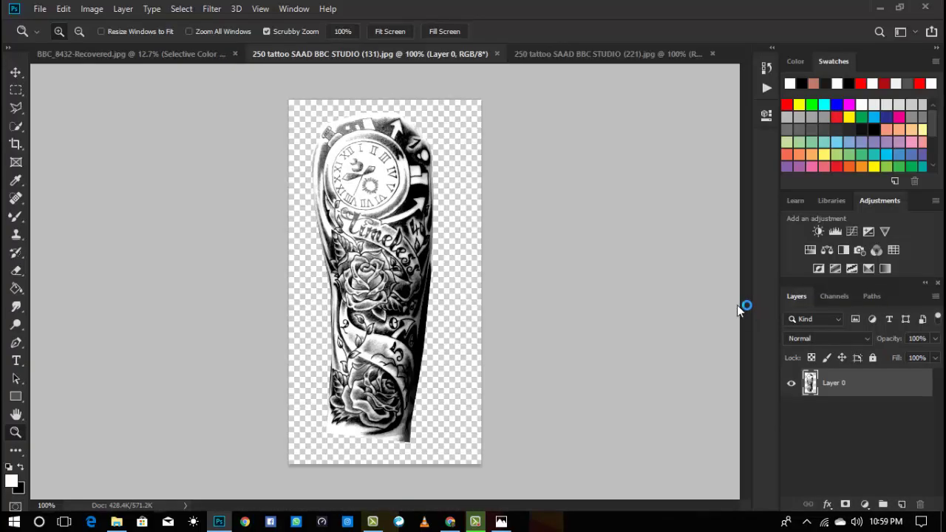
Step: Bring the whole skull design into BBC_8432-Recovered and place it on the forearm beside the watch, scaled to about 324% and rotated about 65.5°
{"action": "key", "text": "ctrl+a"}
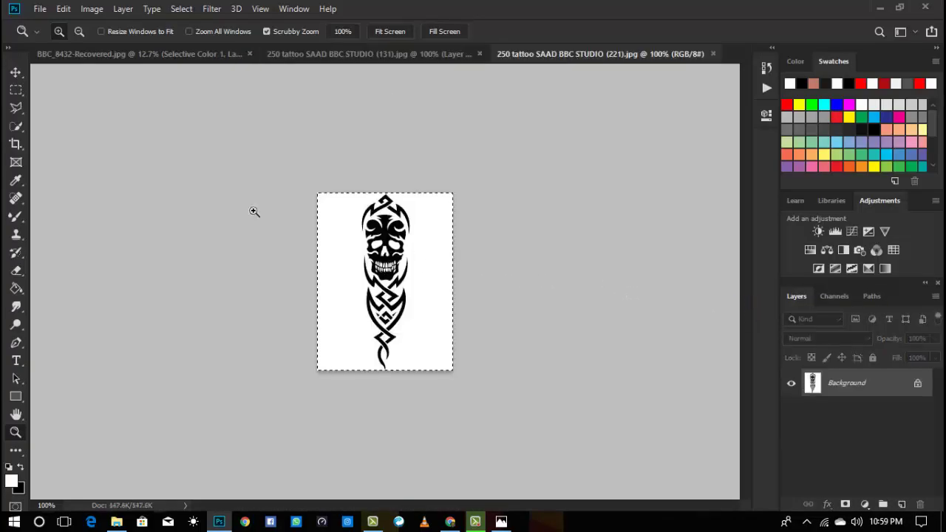
{"action": "left_click", "coordinate": [16, 73]}
{"action": "left_click_drag", "start_coordinate": [405, 248], "coordinate": [525, 376]}
{"action": "left_click_drag", "start_coordinate": [509, 416], "coordinate": [539, 450]}
{"action": "left_click_drag", "start_coordinate": [510, 404], "coordinate": [553, 402]}
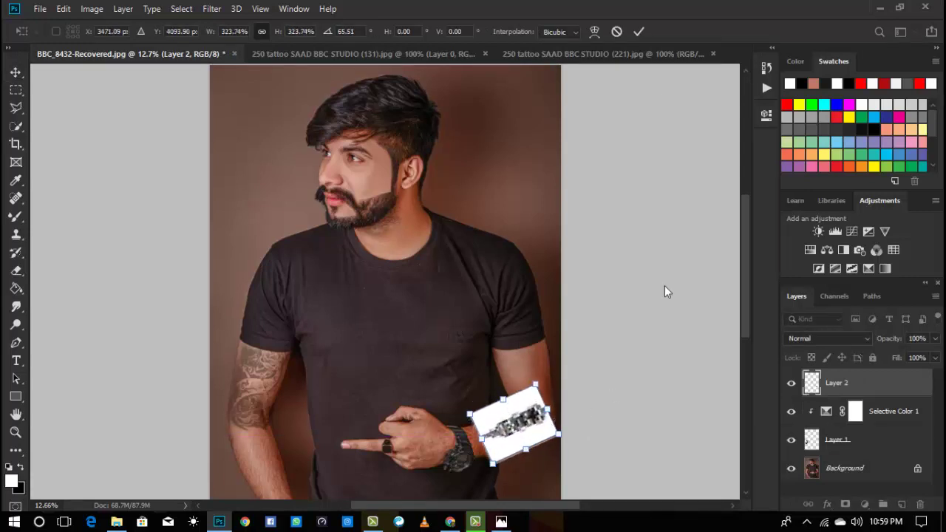
{"action": "left_click", "coordinate": [639, 31]}
Step: Set the skull tattoo layer's blend mode to Multiply and its opacity to 61%
{"action": "left_click", "coordinate": [834, 337]}
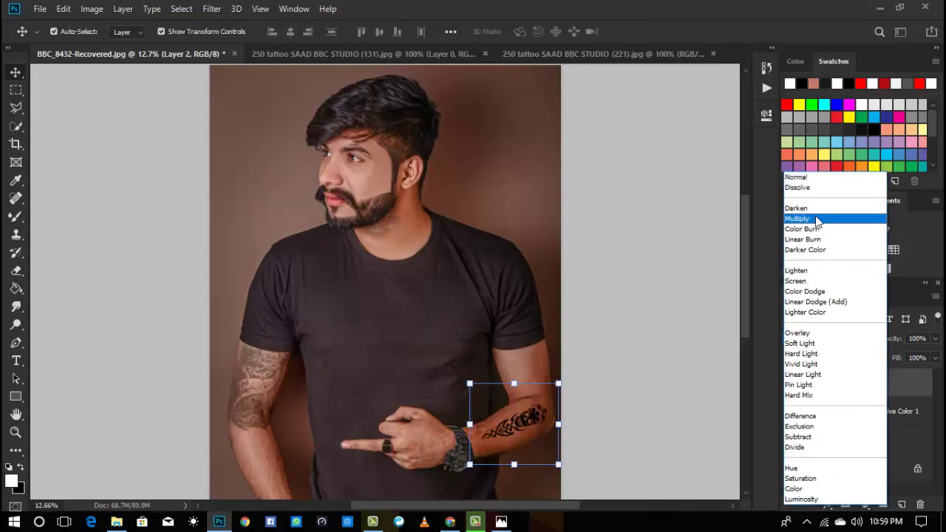
{"action": "left_click", "coordinate": [815, 219]}
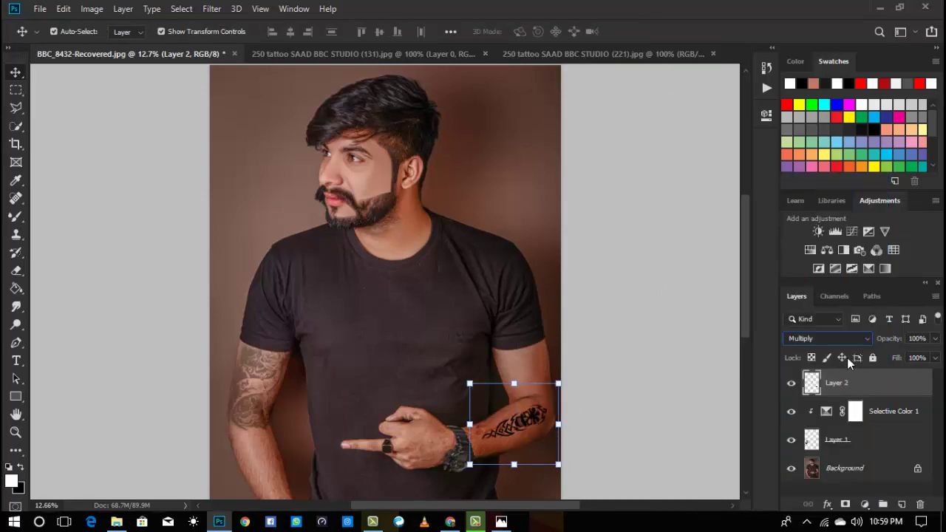
{"action": "left_click", "coordinate": [933, 341]}
{"action": "left_click_drag", "start_coordinate": [933, 357], "coordinate": [911, 357]}
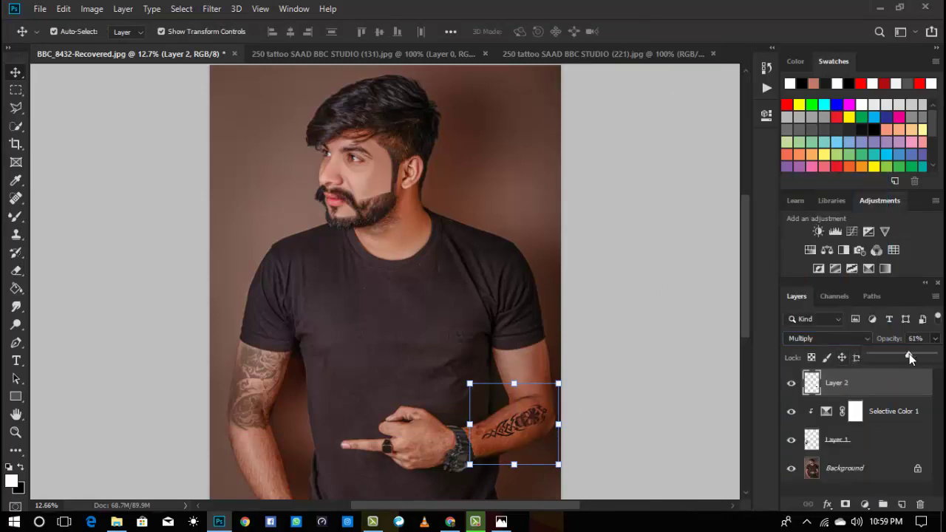
Step: Enlarge the skull tattoo to about 117% and reposition it along the forearm towards the watch
{"action": "left_click_drag", "start_coordinate": [562, 472], "coordinate": [574, 479]}
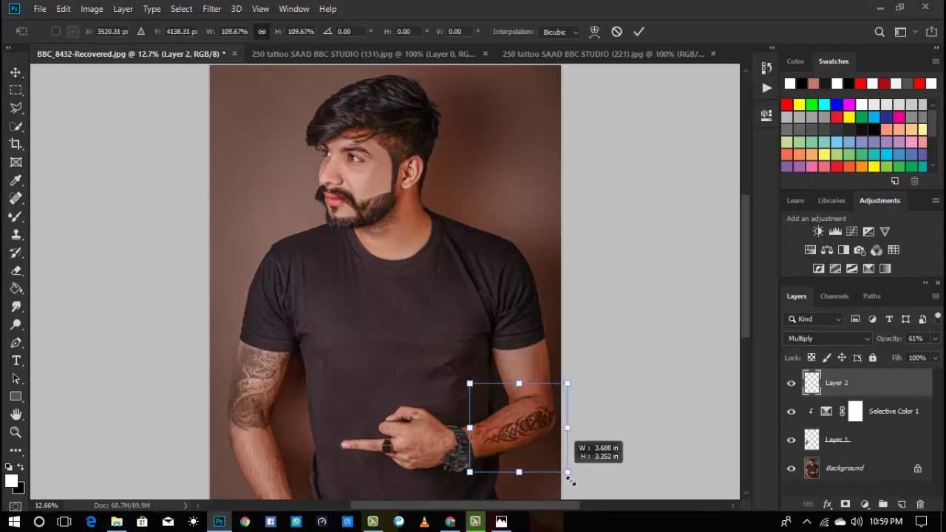
{"action": "left_click_drag", "start_coordinate": [541, 434], "coordinate": [526, 430]}
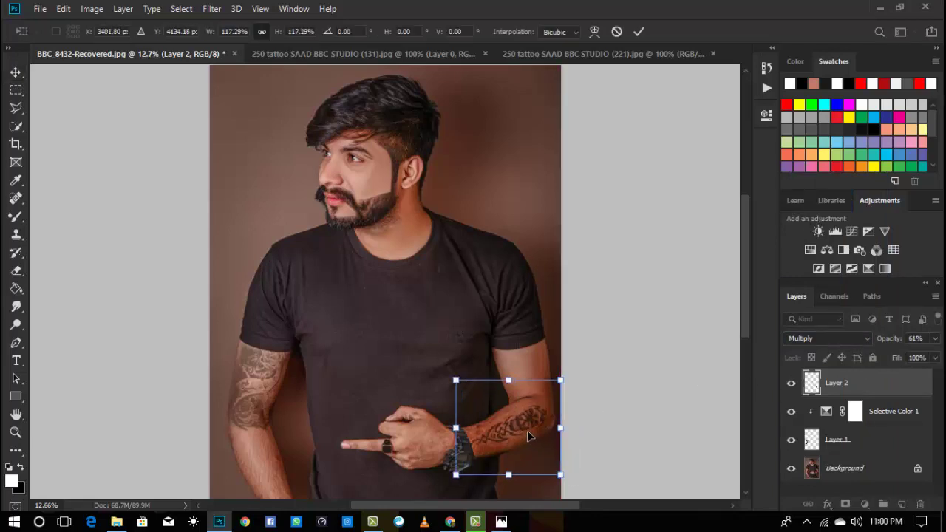
{"action": "left_click", "coordinate": [15, 432]}
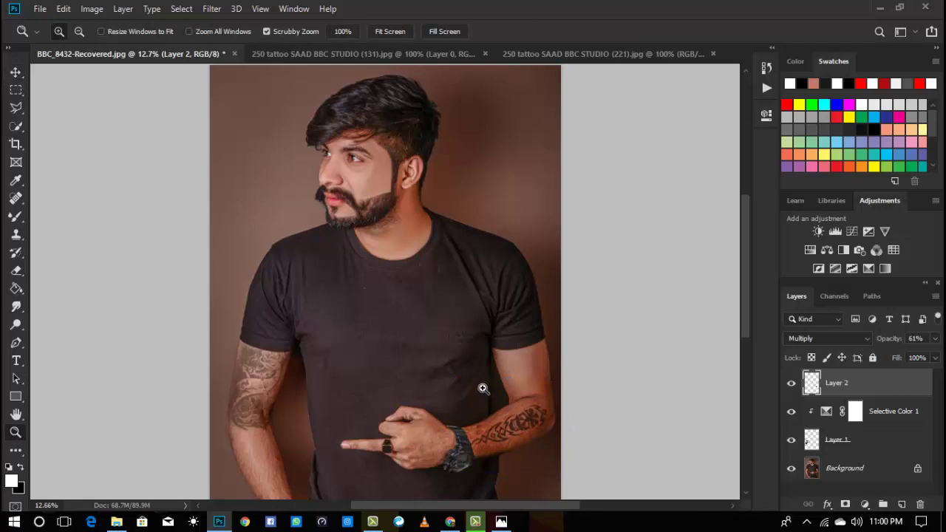
Step: Examine the forearm tattoo's blend up close and check it within the whole portrait
{"action": "scroll", "coordinate": [482, 389], "scroll_direction": "up", "scroll_amount": 1}
{"action": "right_click", "coordinate": [439, 373]}
{"action": "left_click", "coordinate": [472, 383]}
{"action": "left_click_drag", "start_coordinate": [494, 389], "coordinate": [523, 443]}
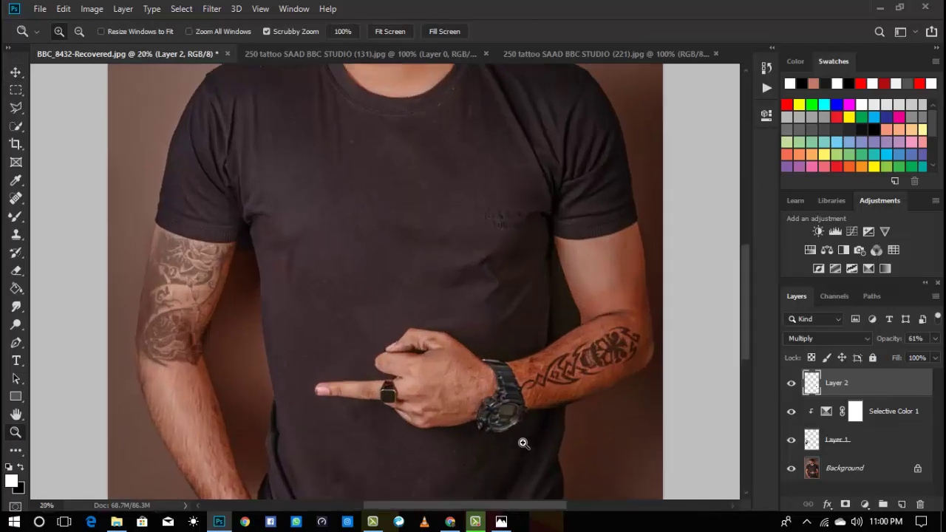
{"action": "scroll", "coordinate": [597, 397], "scroll_direction": "down", "scroll_amount": 1}
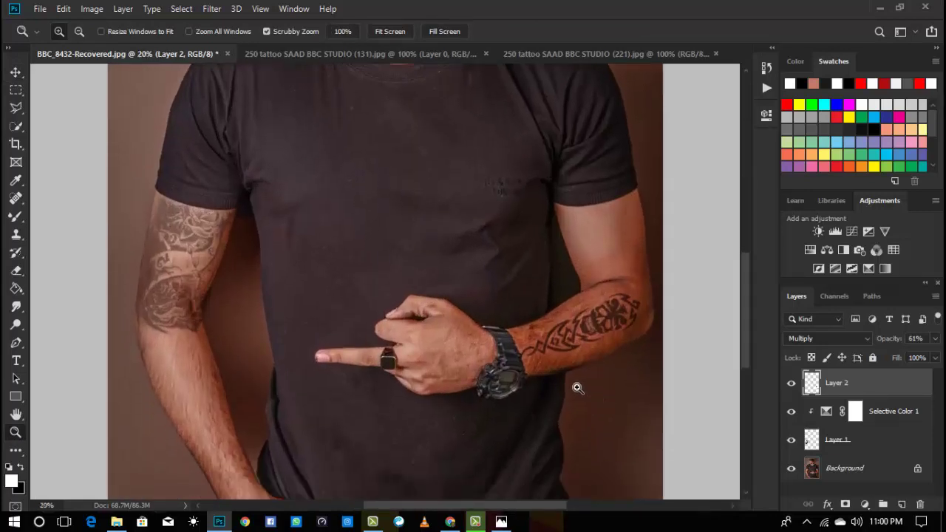
{"action": "scroll", "coordinate": [492, 318], "scroll_direction": "up", "scroll_amount": 1}
{"action": "right_click", "coordinate": [474, 288]}
{"action": "left_click", "coordinate": [492, 298]}
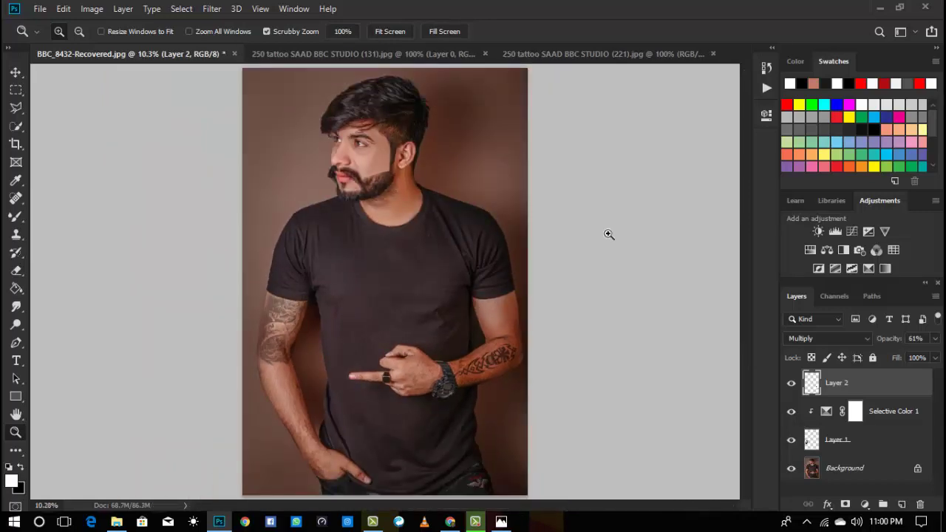
Step: Review the source skull design, close its Photos preview, and look through the tattoo collection in the maximized 250 tattoo free Downlud folder
{"action": "left_click", "coordinate": [563, 56]}
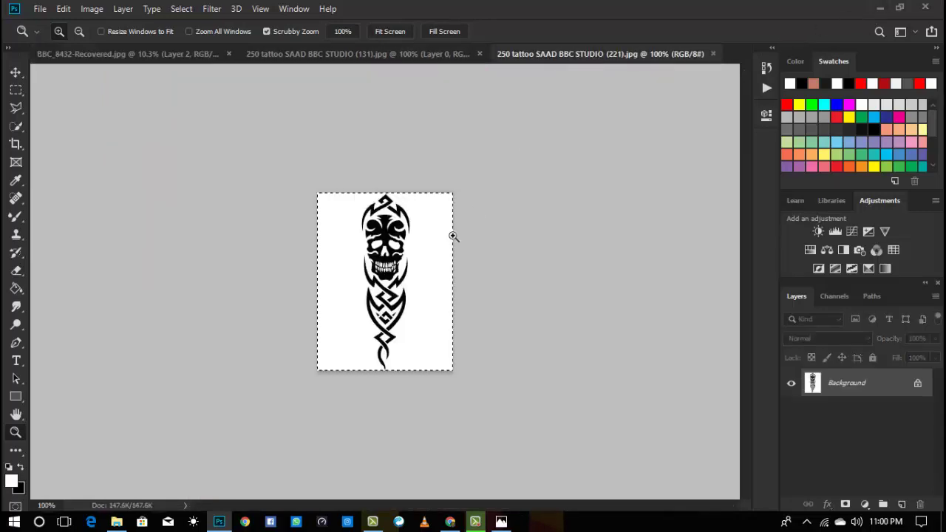
{"action": "left_click", "coordinate": [879, 11]}
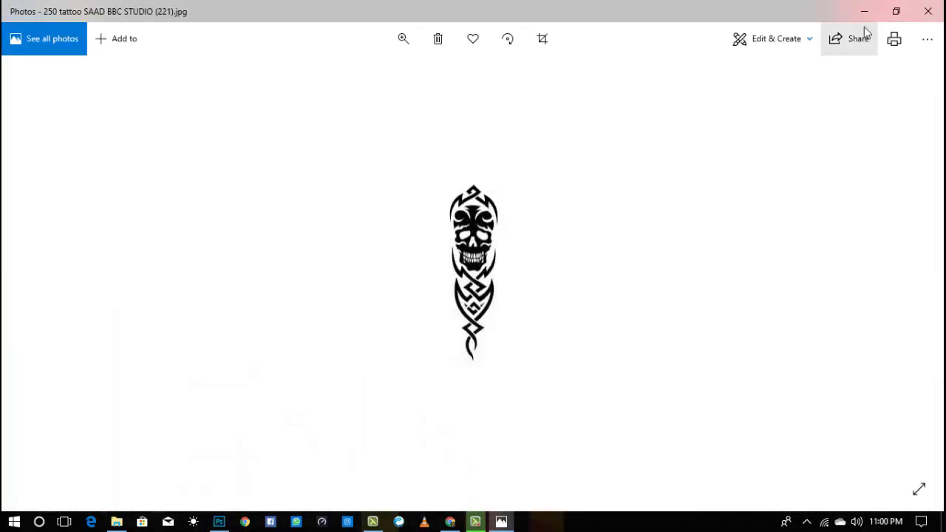
{"action": "left_click", "coordinate": [930, 9]}
{"action": "left_click", "coordinate": [686, 52]}
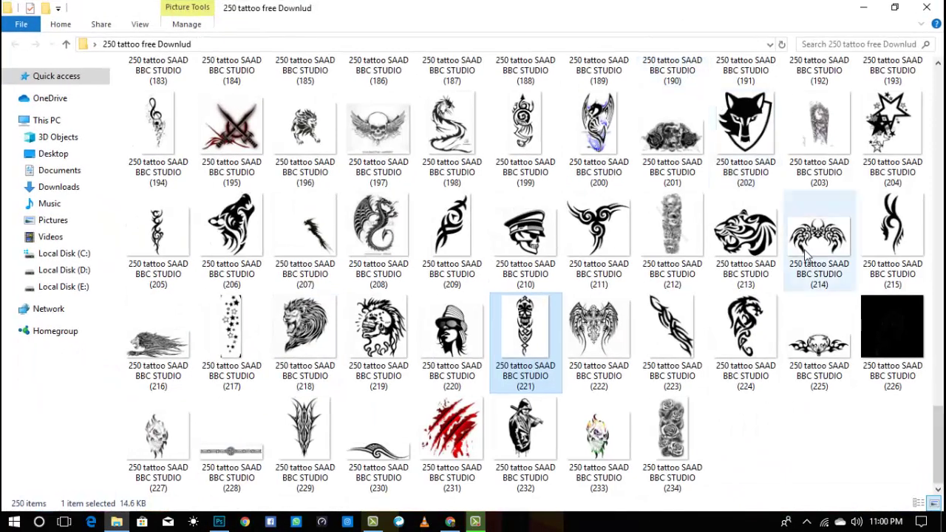
{"action": "scroll", "coordinate": [813, 274], "scroll_direction": "up", "scroll_amount": 8}
{"action": "scroll", "coordinate": [816, 275], "scroll_direction": "up", "scroll_amount": 3}
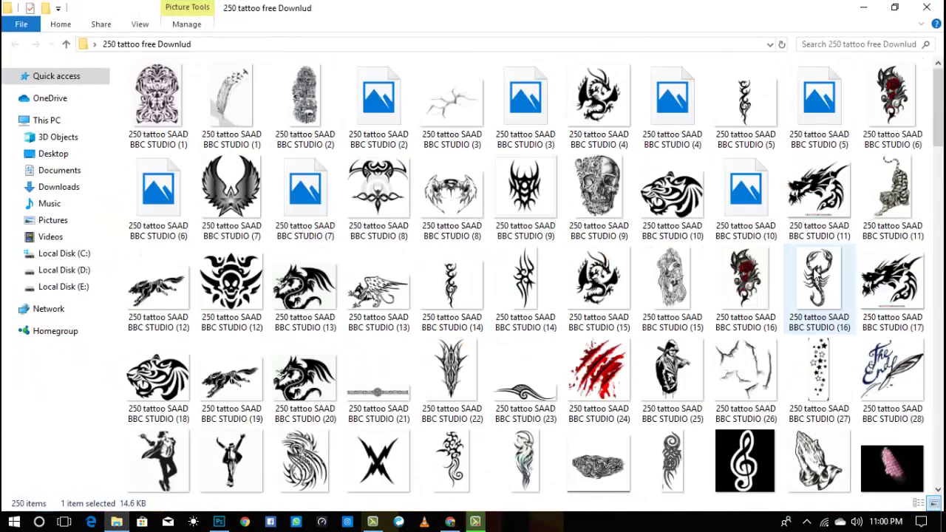